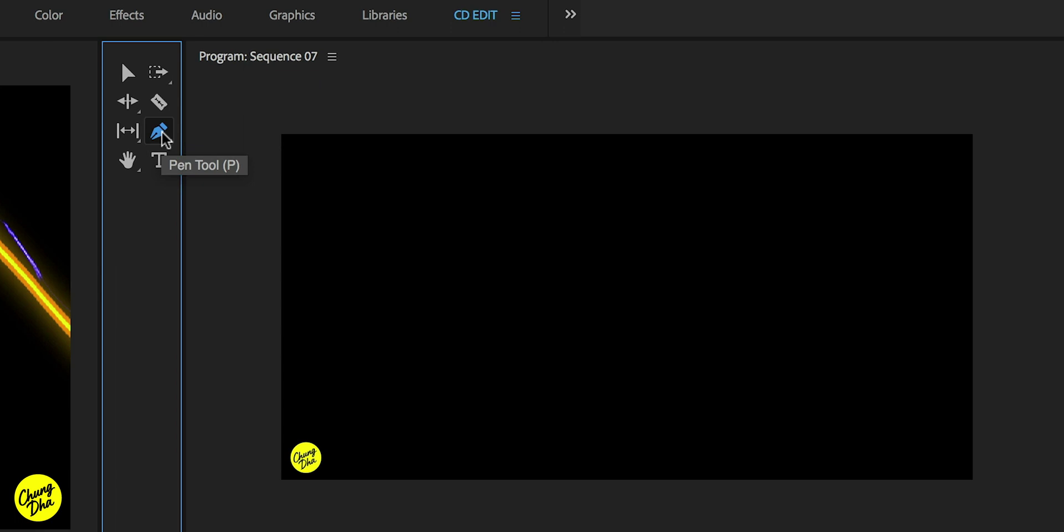
# Draw a thin white rectangle across Sequence 07, stretch it past the left edge and lower it slightly.
pyautogui.moveTo(162, 134); pyautogui.dragTo(243, 158)
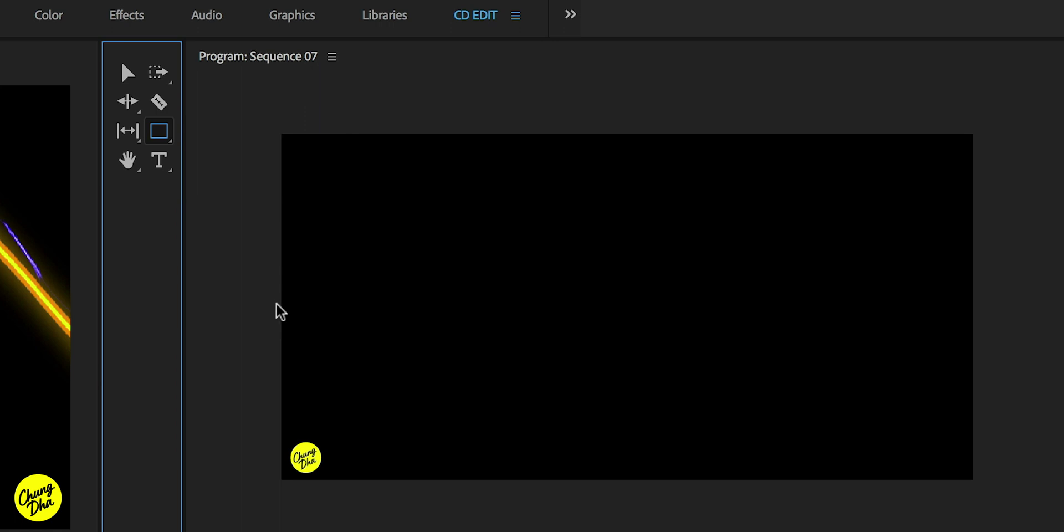
pyautogui.moveTo(284, 293); pyautogui.dragTo(980, 299)
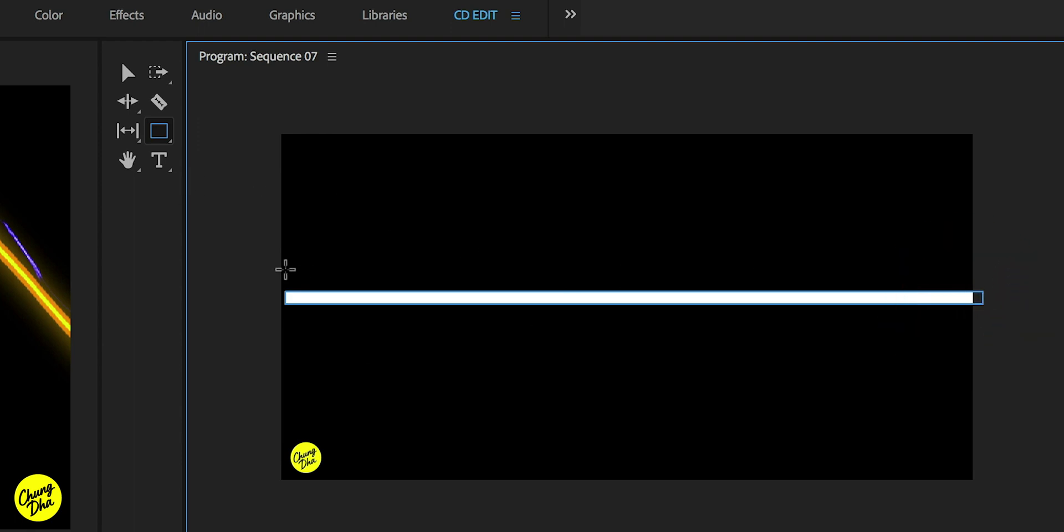
pyautogui.click(128, 73)
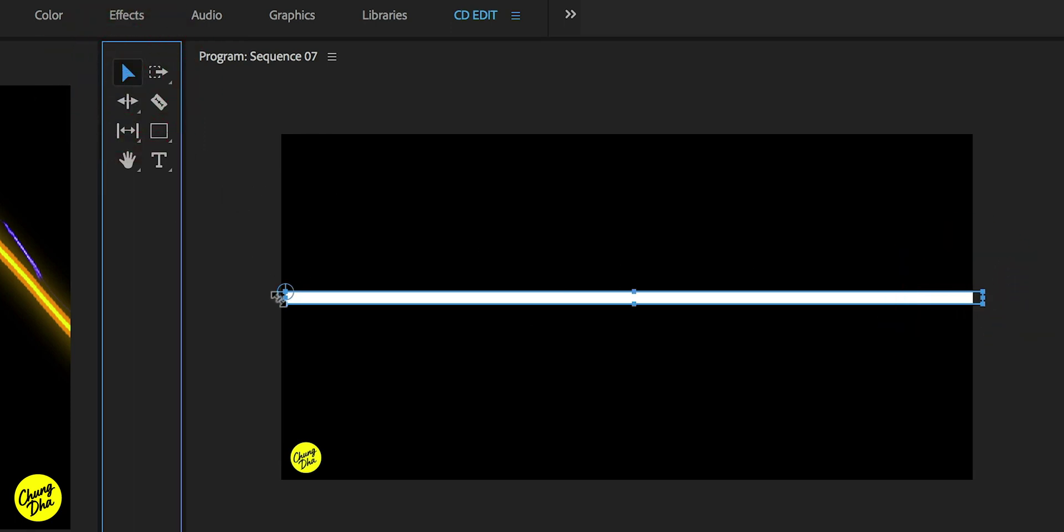
pyautogui.click(281, 299)
pyautogui.click(259, 308)
pyautogui.click(263, 305)
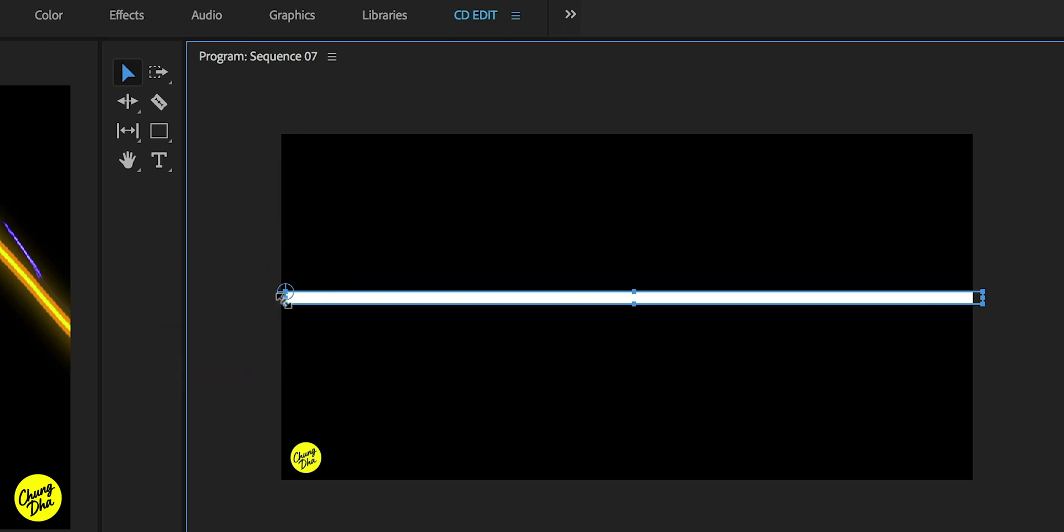
pyautogui.moveTo(280, 299); pyautogui.dragTo(256, 300)
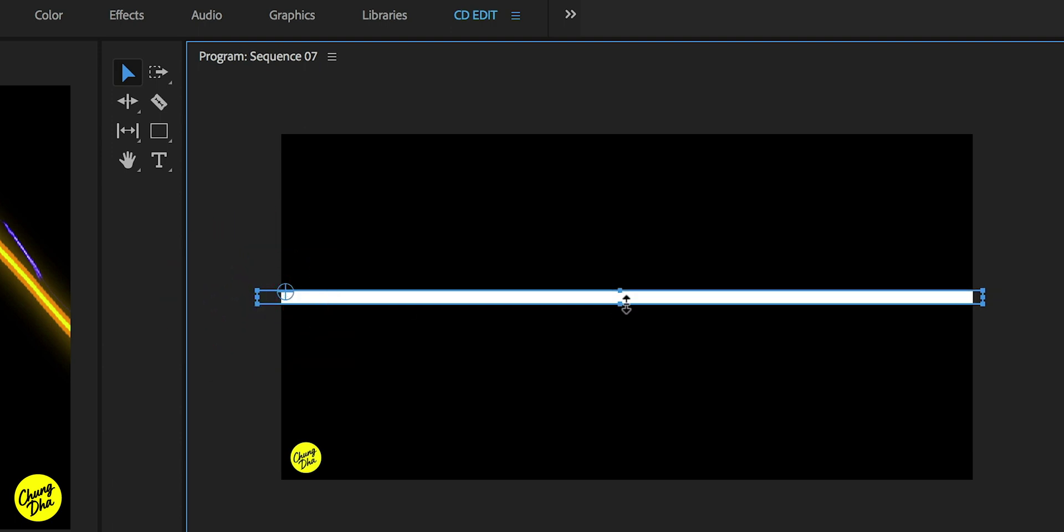
pyautogui.moveTo(604, 302); pyautogui.dragTo(616, 306)
pyautogui.click(638, 368)
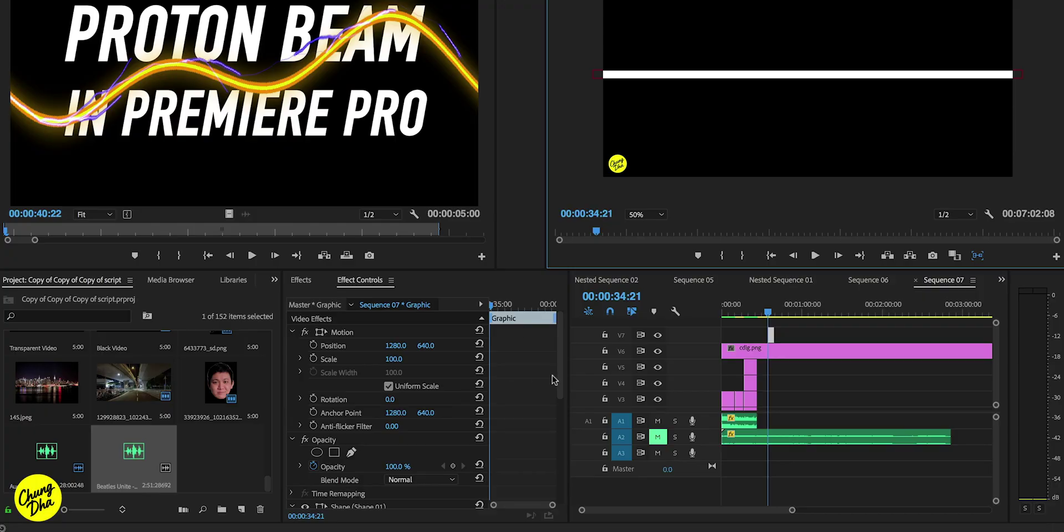
# Set the bar's fill colour to a saturated yellow, E7FF00.
pyautogui.scroll(-5, 552, 380)
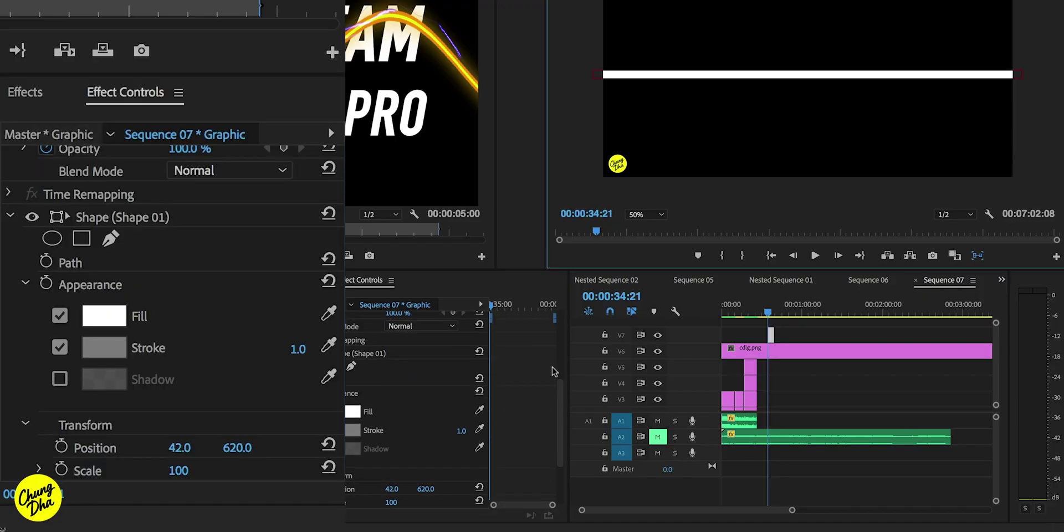
pyautogui.click(353, 411)
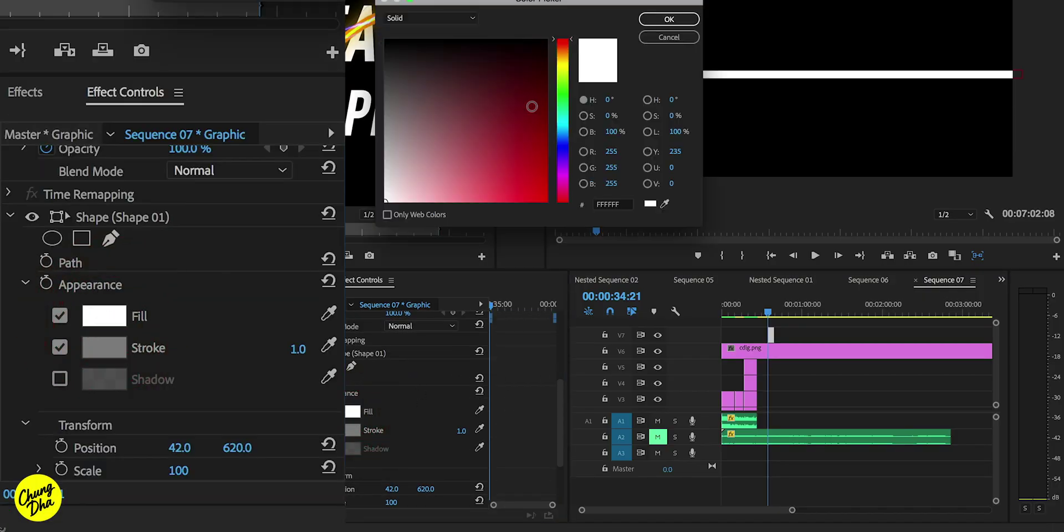
pyautogui.moveTo(562, 69)
pyautogui.mouseDown()
pyautogui.moveTo(563, 79)
pyautogui.moveTo(564, 70)
pyautogui.mouseUp()
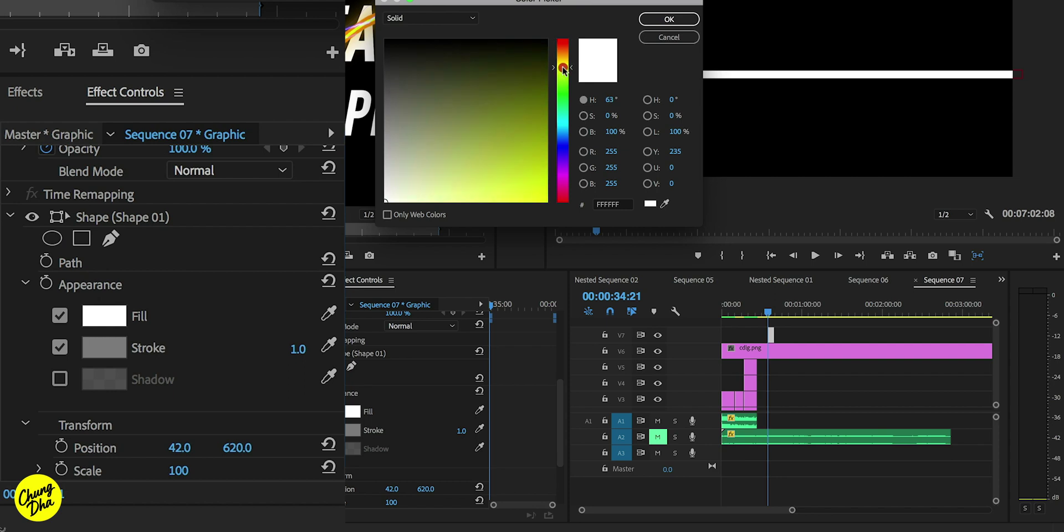
pyautogui.moveTo(514, 171); pyautogui.dragTo(593, 253)
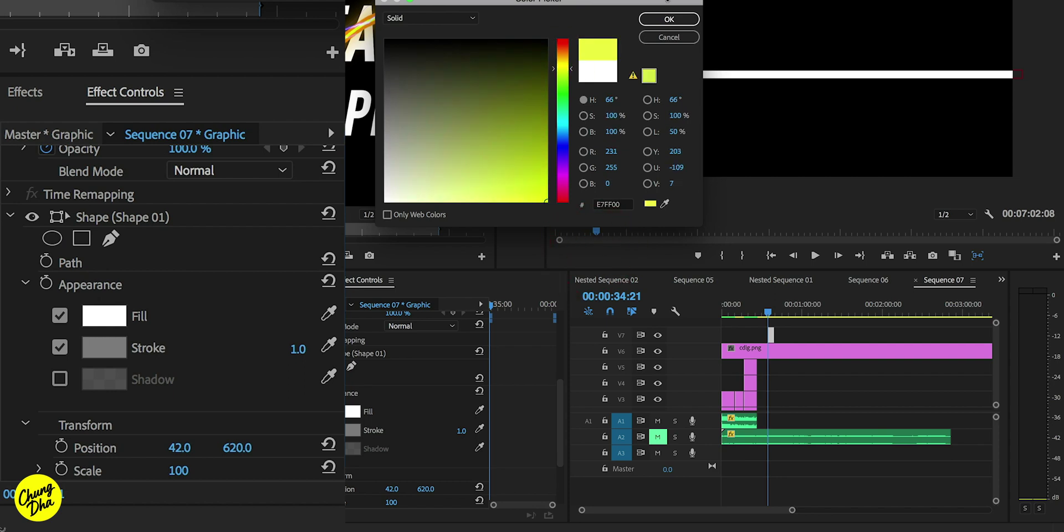
pyautogui.click(667, 20)
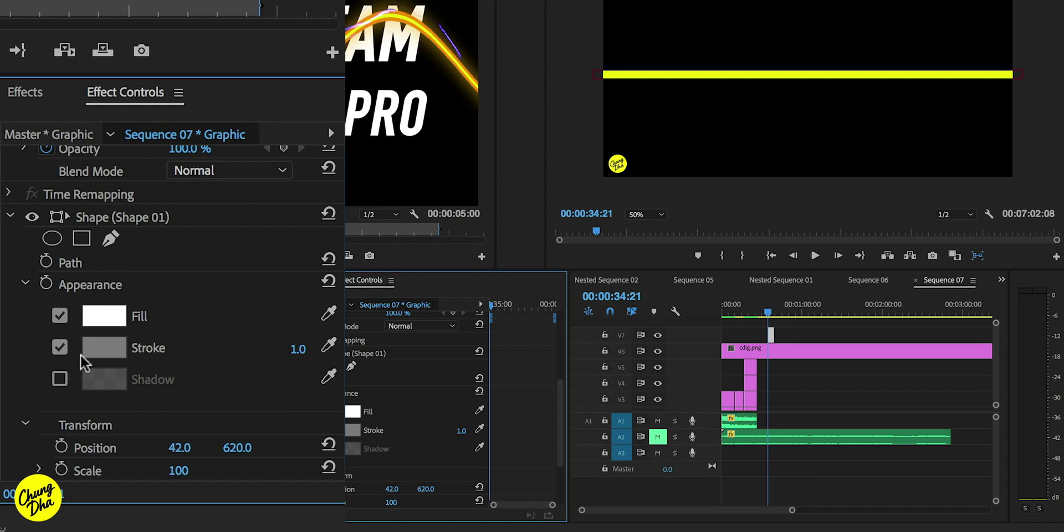
# Give the bar an orange FFA300 stroke with a width of 18.
pyautogui.click(99, 354)
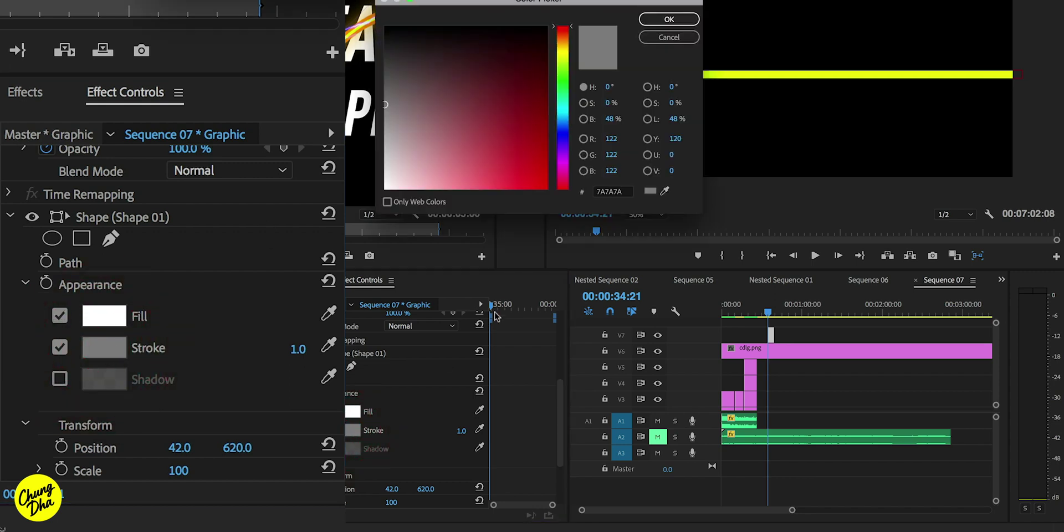
pyautogui.moveTo(564, 47); pyautogui.dragTo(565, 48)
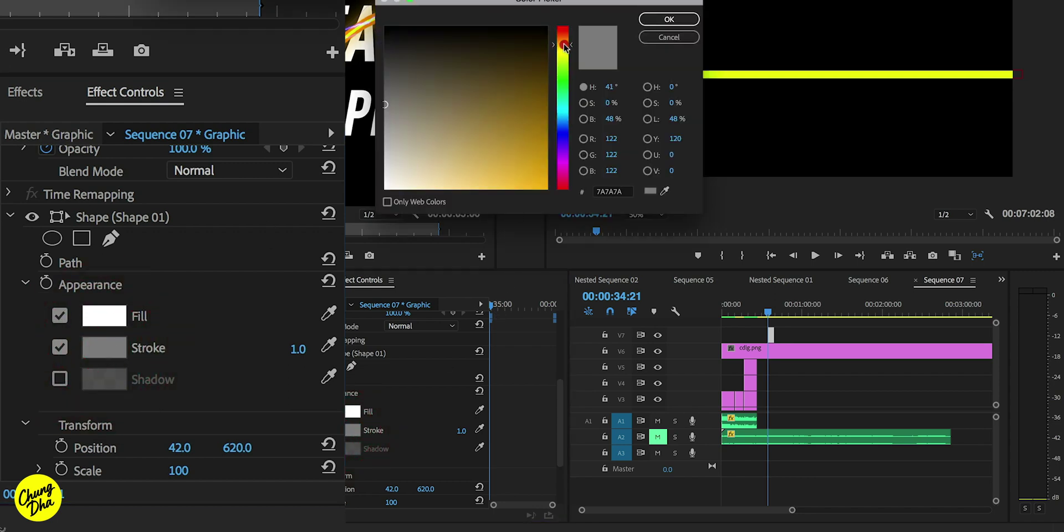
pyautogui.moveTo(535, 109); pyautogui.dragTo(534, 214)
pyautogui.click(655, 20)
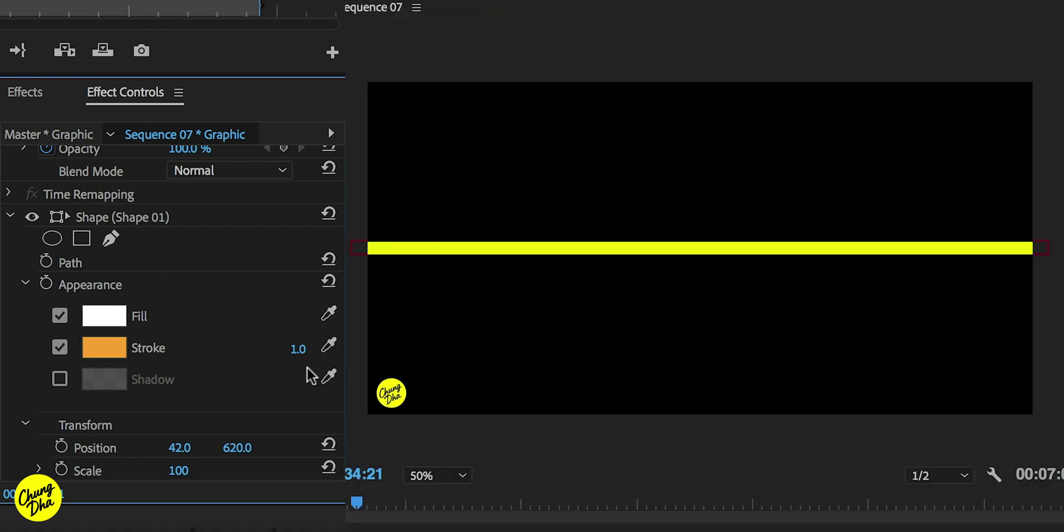
pyautogui.moveTo(297, 349); pyautogui.dragTo(307, 348)
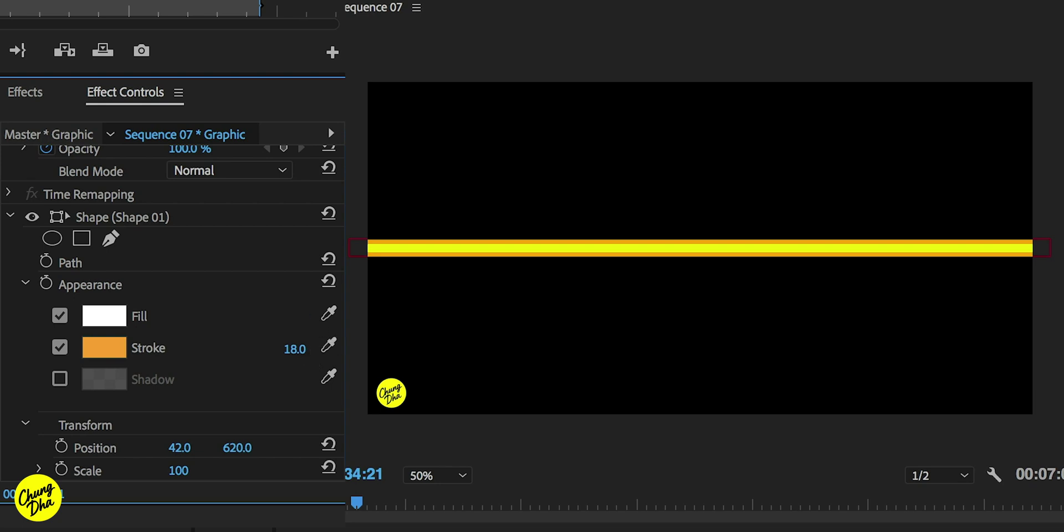
# Make the bar slightly thinner and nudge it up to Position Y 614.
pyautogui.click(435, 245)
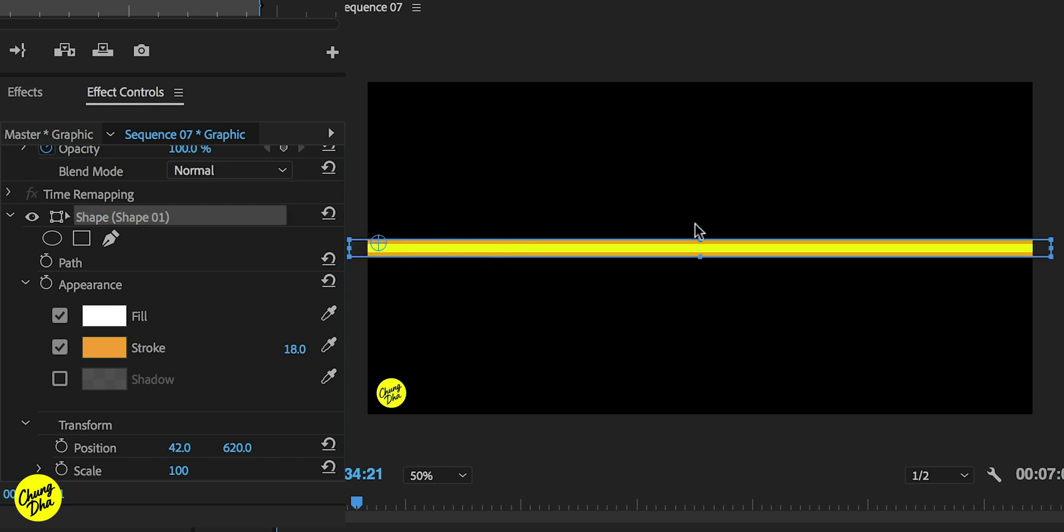
pyautogui.moveTo(704, 235); pyautogui.dragTo(731, 248)
pyautogui.click(606, 321)
pyautogui.click(845, 199)
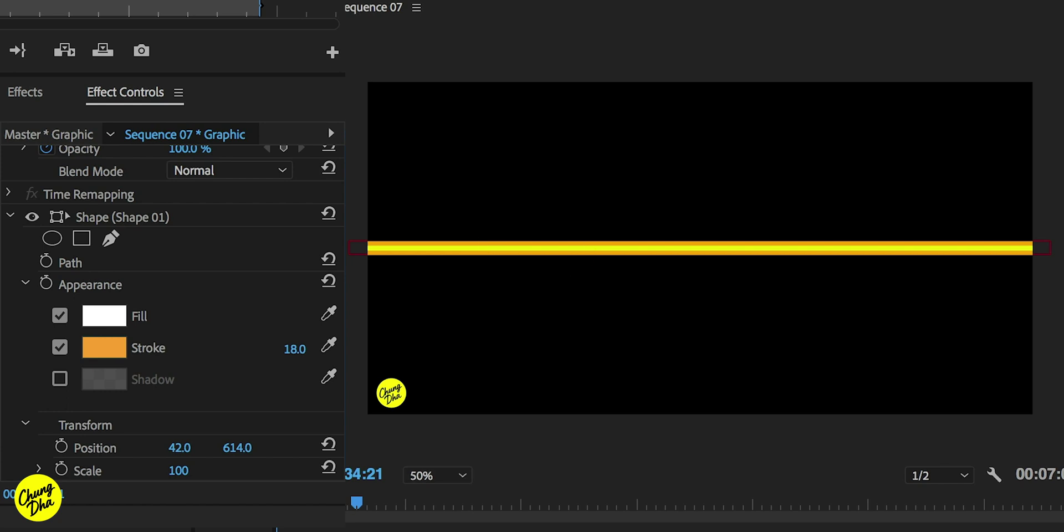
# Collapse Shape 01, then copy and paste it as a second identical shape layer.
pyautogui.click(10, 216)
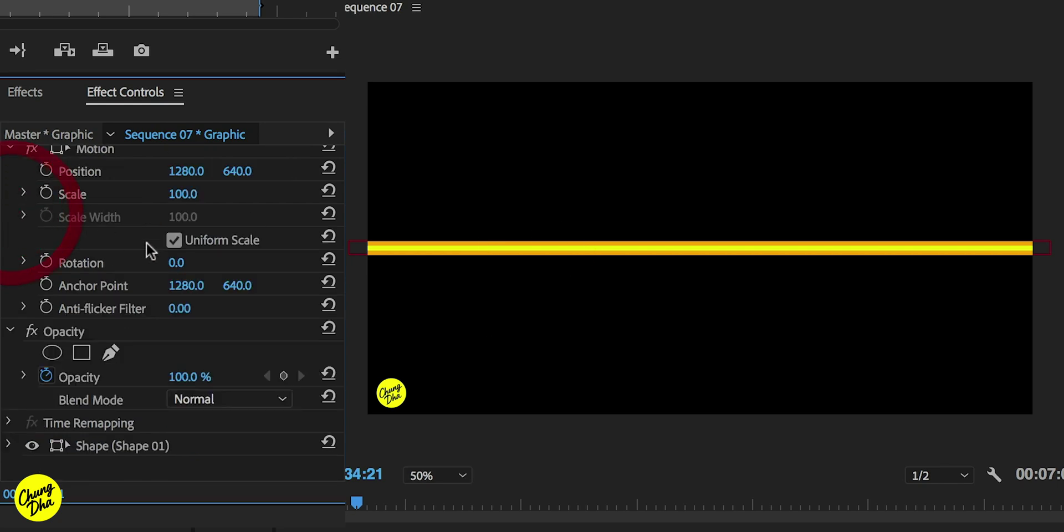
pyautogui.click(136, 447)
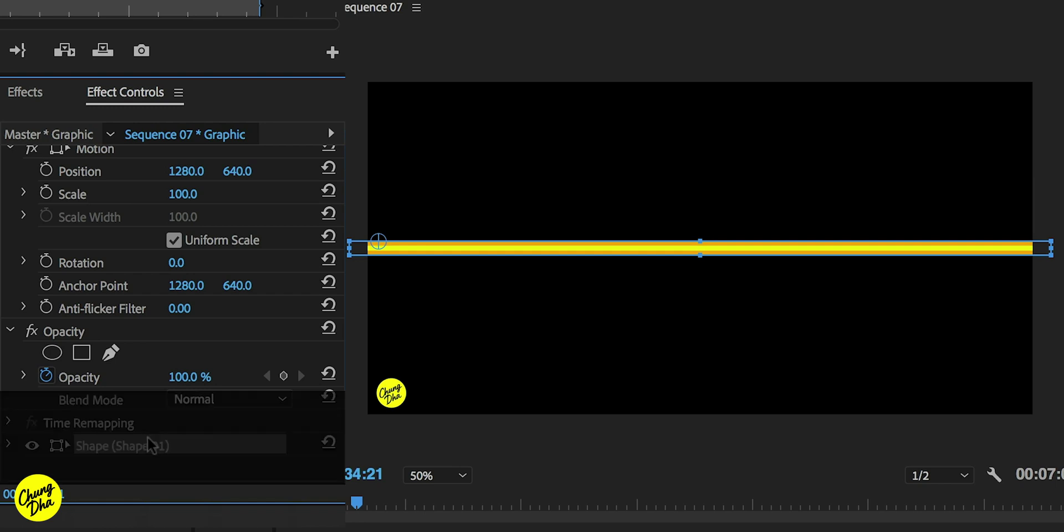
pyautogui.press('super+v')
pyautogui.scroll(-1, 283, 375)
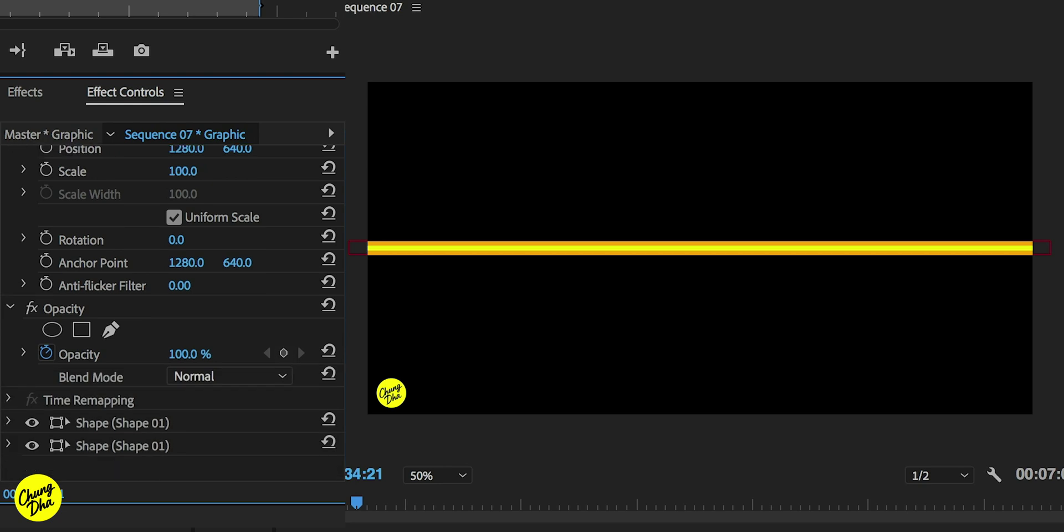
# Find Gaussian Blur in the Effects panel and apply it to the bar graphic clip.
pyautogui.click(24, 91)
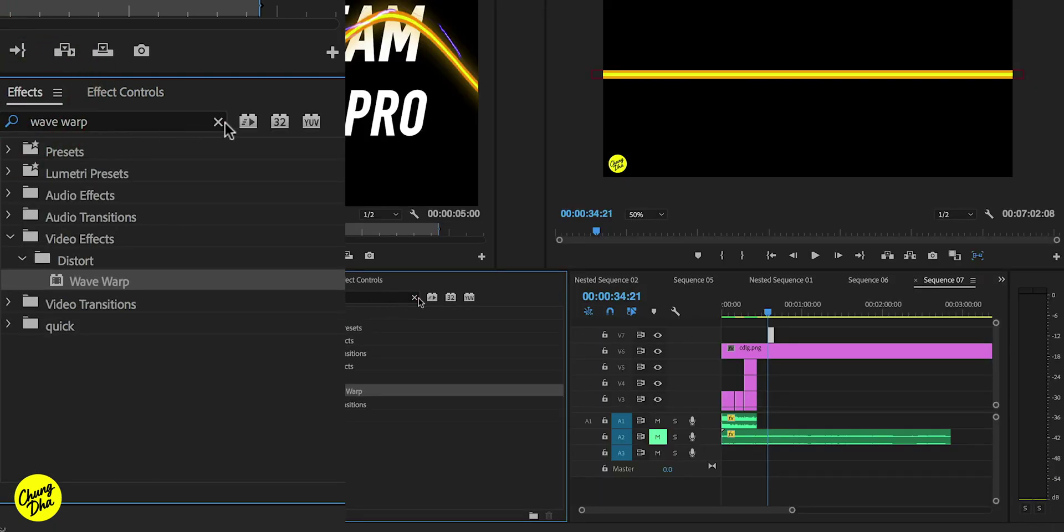
pyautogui.click(218, 121)
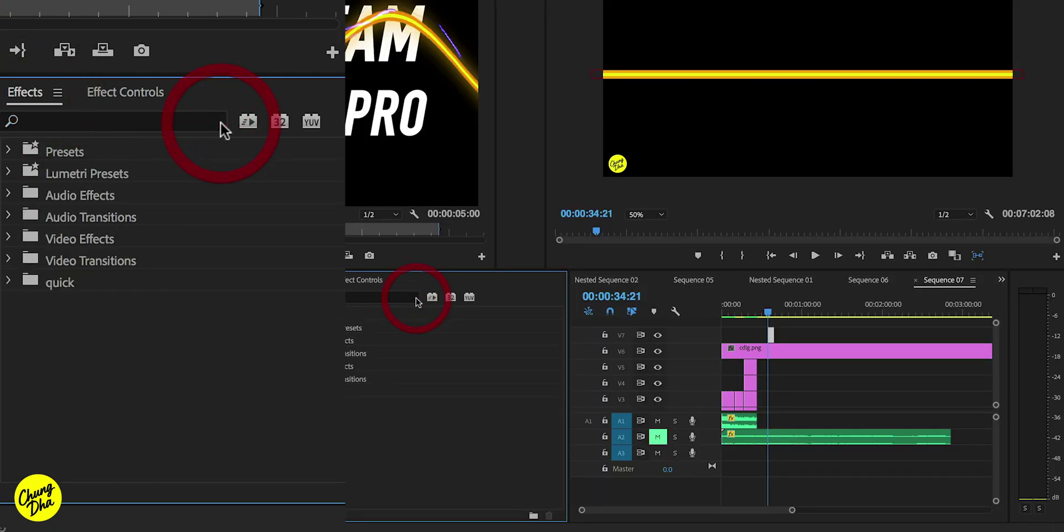
pyautogui.click(165, 122)
pyautogui.write('gua')
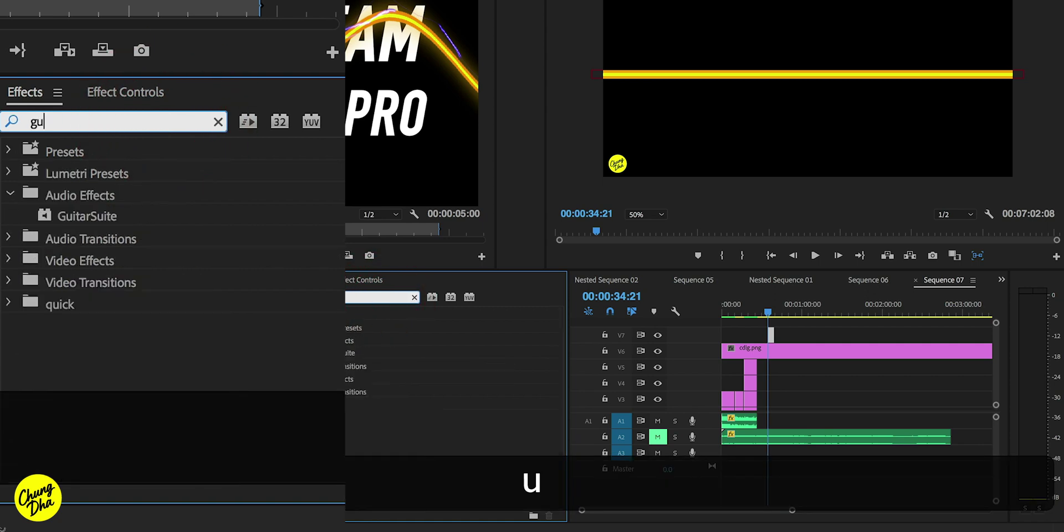
pyautogui.press('BackSpace')
pyautogui.press('BackSpace')
pyautogui.write('aus')
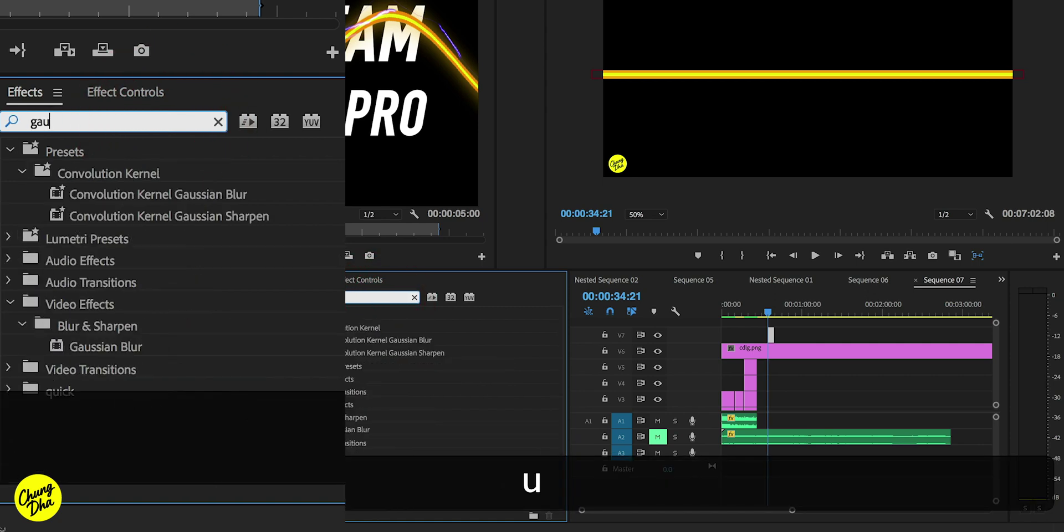
pyautogui.click(128, 349)
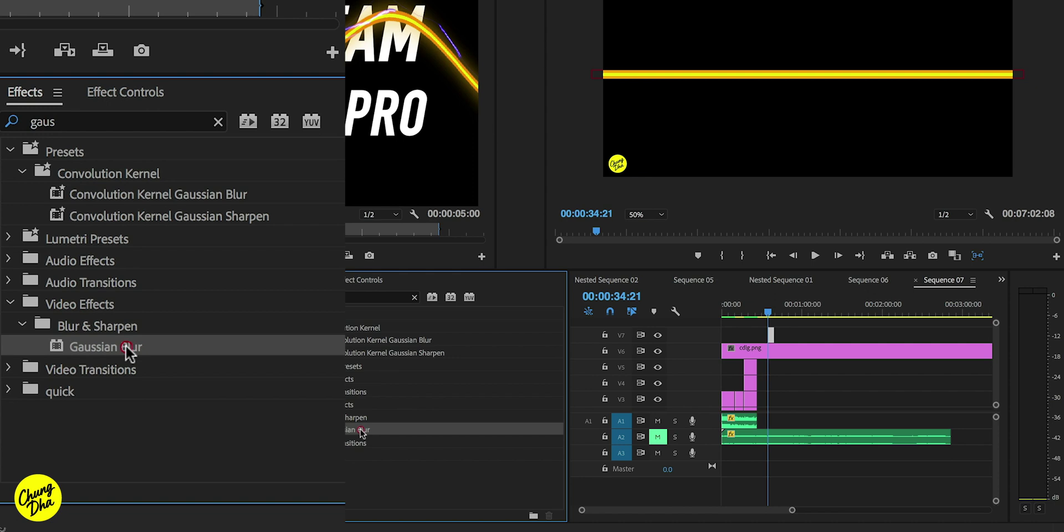
pyautogui.click(97, 351)
pyautogui.moveTo(97, 351); pyautogui.dragTo(772, 335)
# Search for the Lightning effect and apply it to the bar graphic clip.
pyautogui.click(217, 121)
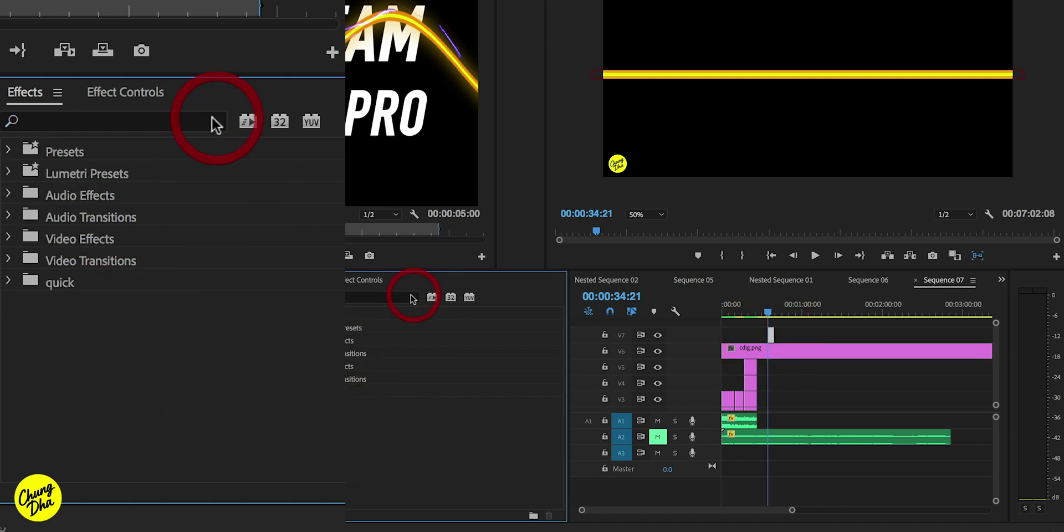
pyautogui.click(173, 119)
pyautogui.write('lightni')
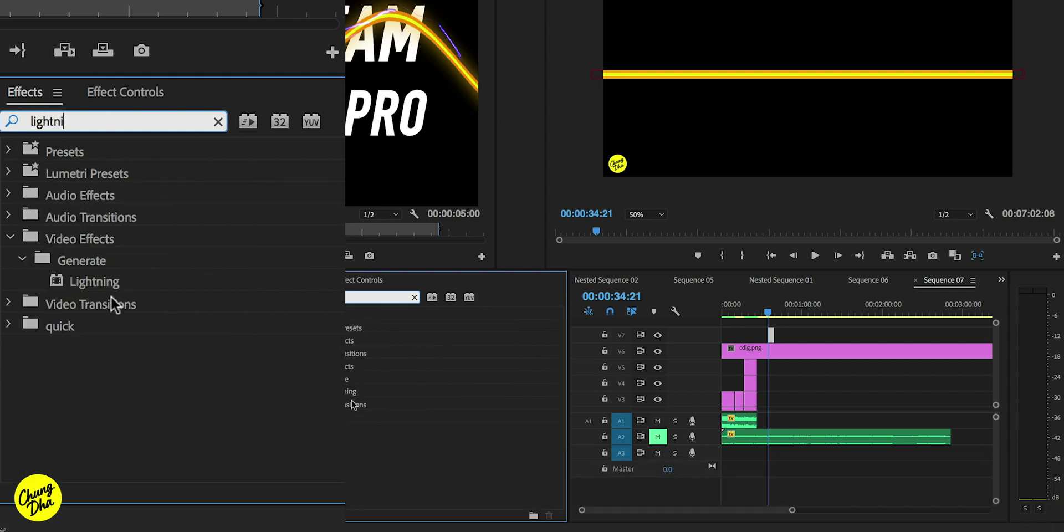
pyautogui.moveTo(106, 284); pyautogui.dragTo(769, 337)
# Search for Wave Warp and apply it to the bar graphic clip.
pyautogui.click(218, 122)
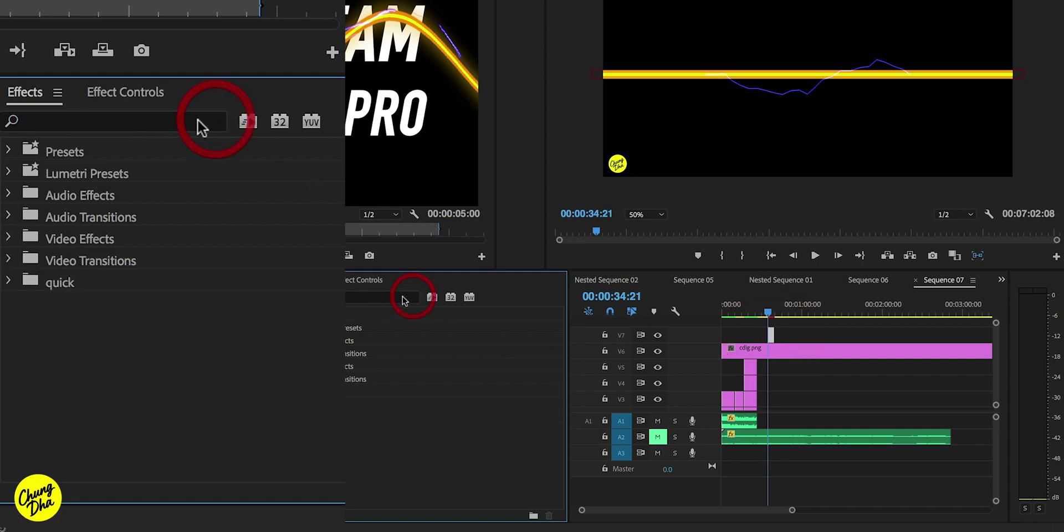
pyautogui.click(178, 124)
pyautogui.write('wave wa')
pyautogui.press('BackSpace')
pyautogui.press('BackSpace')
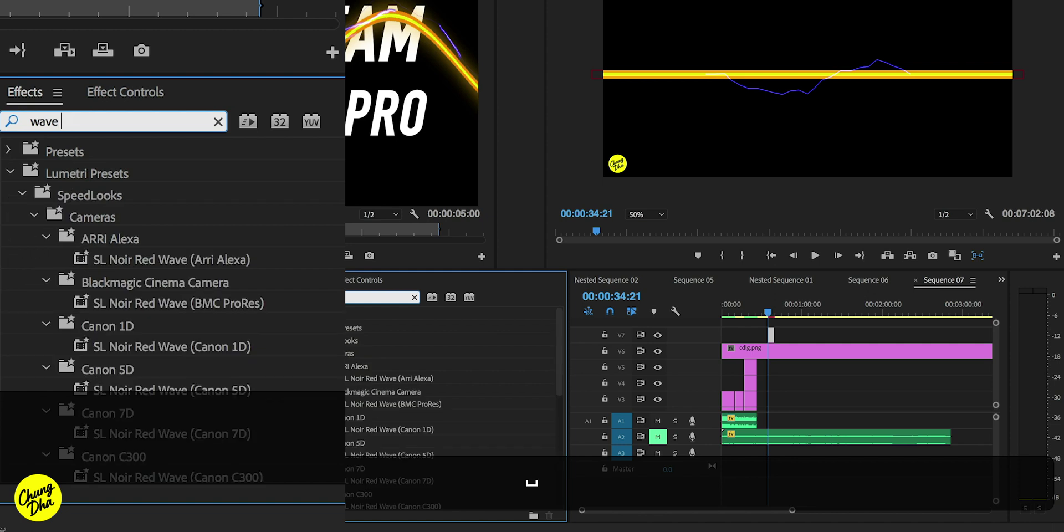
pyautogui.write('war')
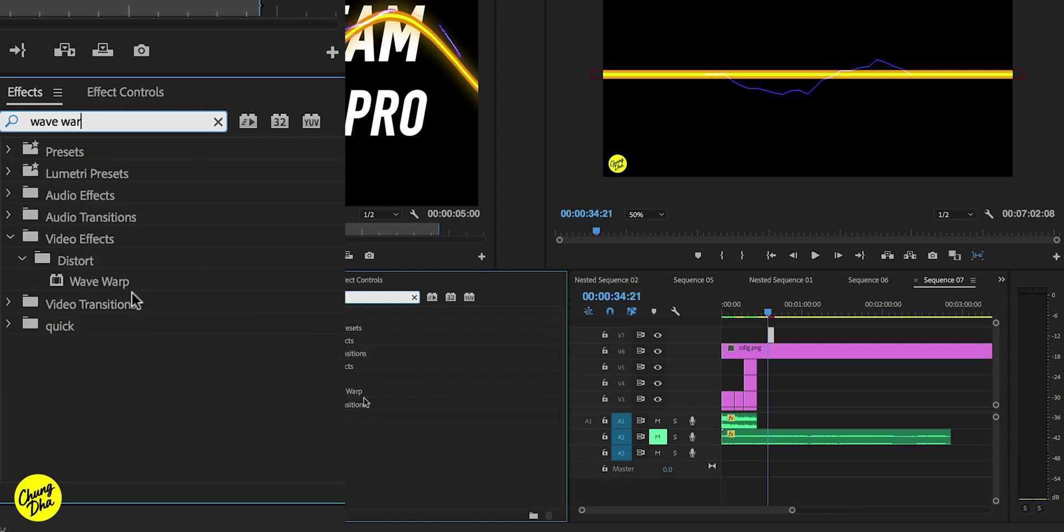
pyautogui.moveTo(123, 284); pyautogui.dragTo(769, 353)
# In Effect Controls, move Gaussian Blur between the two shape layers.
pyautogui.click(108, 100)
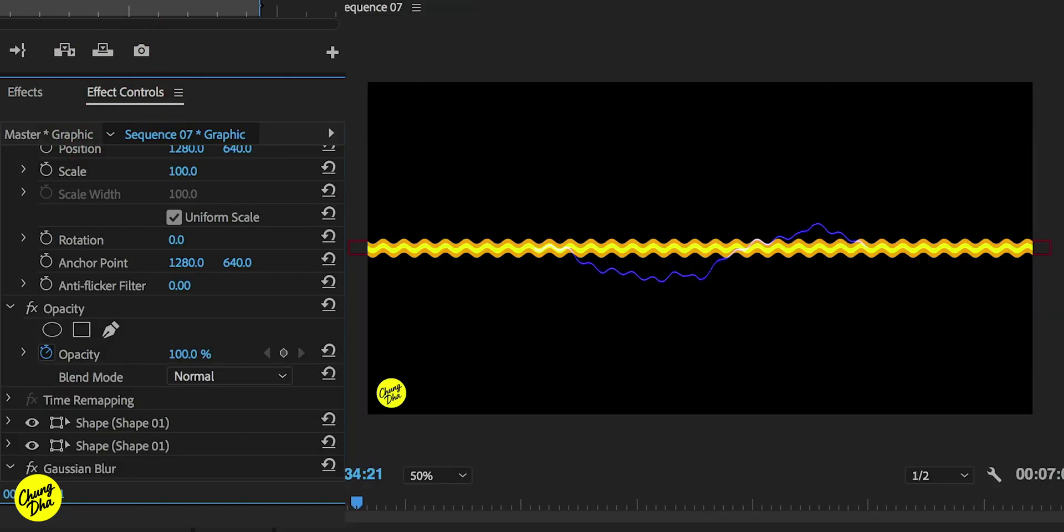
pyautogui.scroll(-10, 172, 310)
pyautogui.scroll(7, 172, 310)
pyautogui.scroll(3, 172, 310)
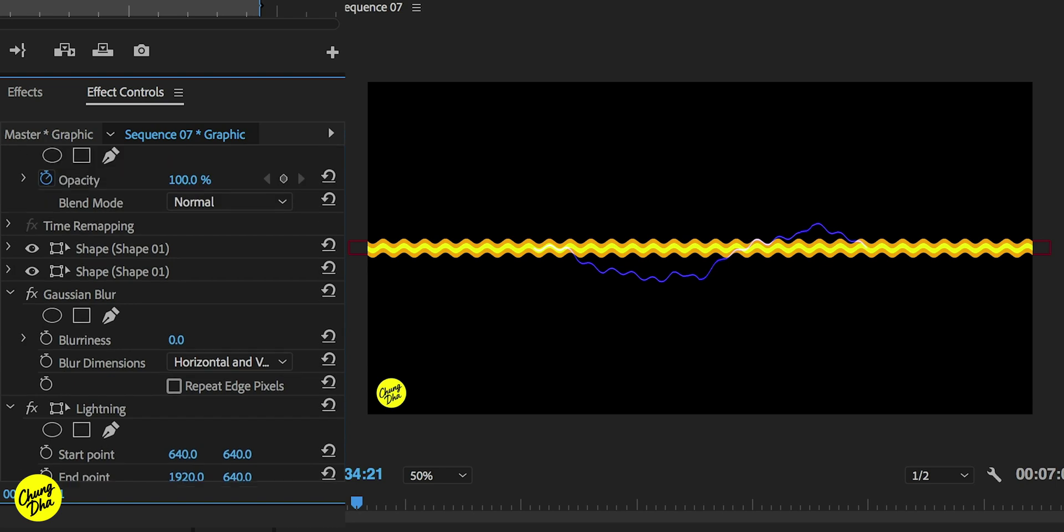
pyautogui.moveTo(78, 294); pyautogui.dragTo(101, 262)
pyautogui.click(95, 271)
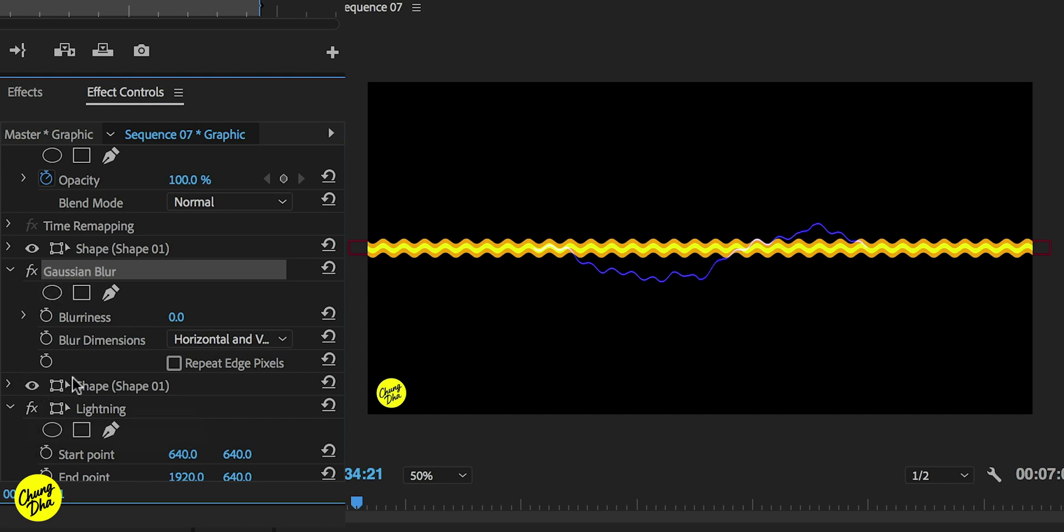
# Disable the Lightning and Wave Warp effects.
pyautogui.click(32, 408)
pyautogui.click(10, 409)
pyautogui.click(32, 431)
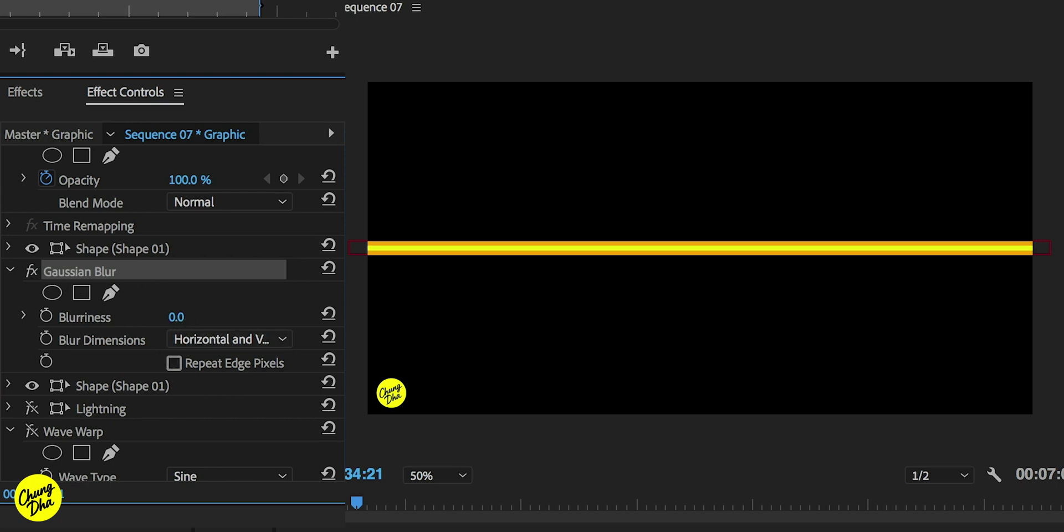
# Raise Gaussian Blur's Blurriness to 157 and collapse the effect.
pyautogui.click(176, 317)
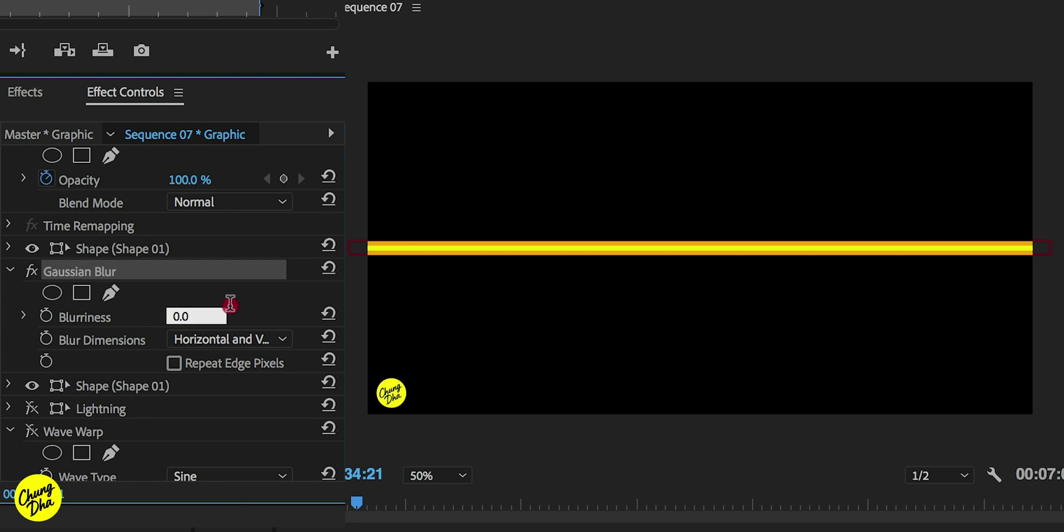
pyautogui.moveTo(204, 308); pyautogui.dragTo(281, 308)
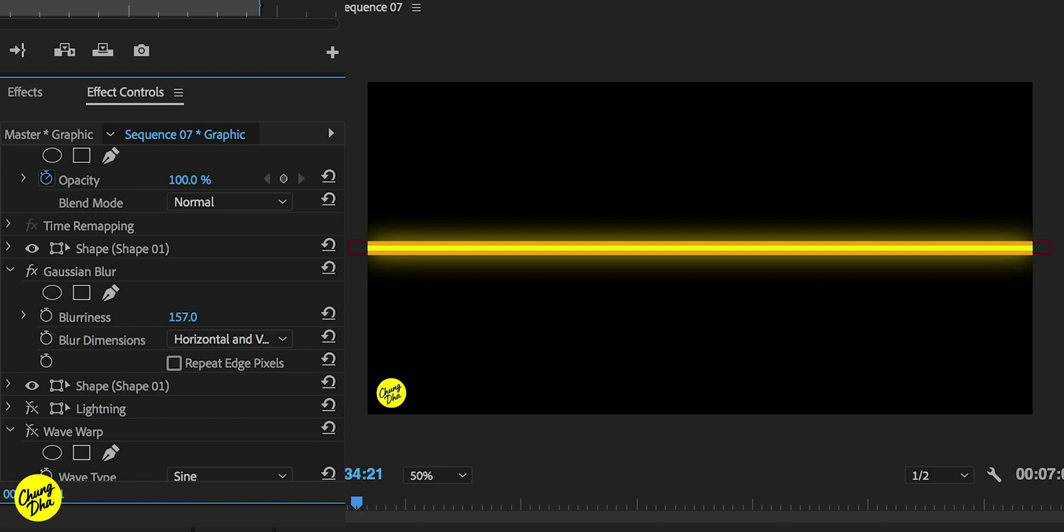
pyautogui.click(9, 271)
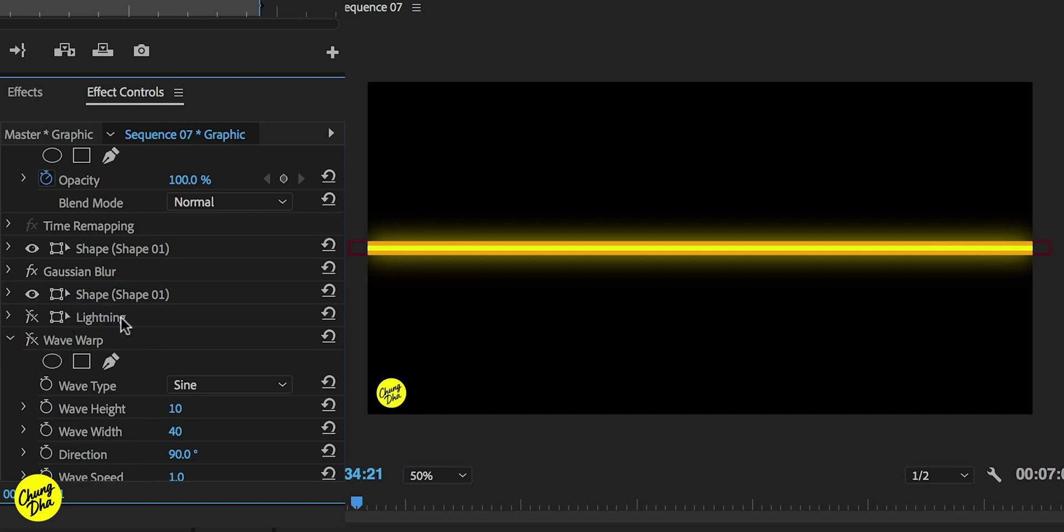
# Re-enable Lightning and drag its start point to 140, 792 and end point to 2752, 800.
pyautogui.click(33, 317)
pyautogui.click(9, 317)
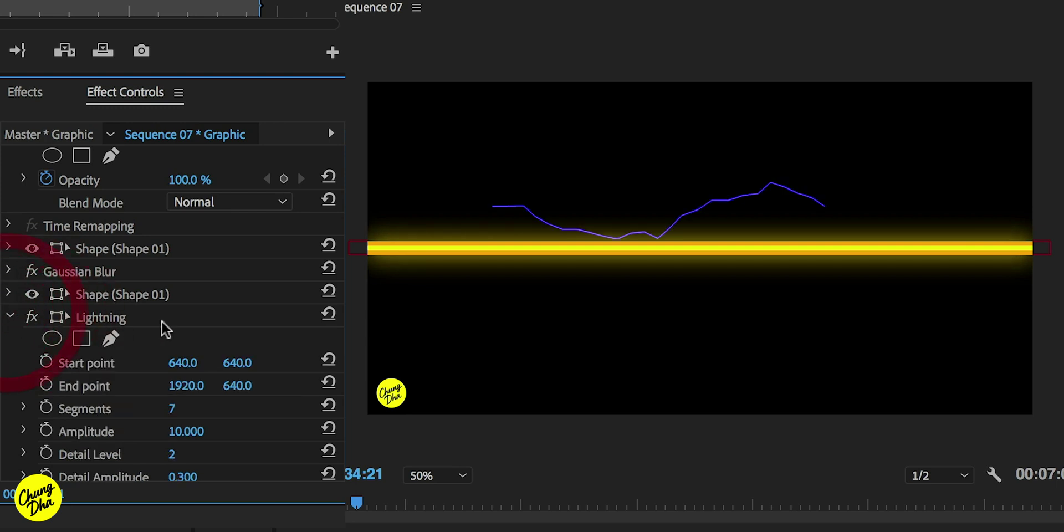
pyautogui.click(112, 319)
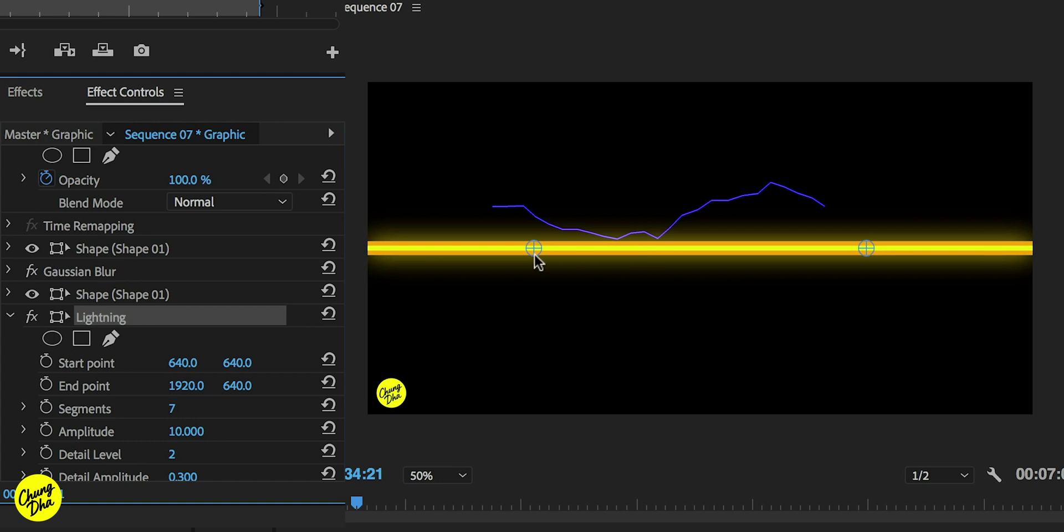
pyautogui.moveTo(534, 250); pyautogui.dragTo(405, 293)
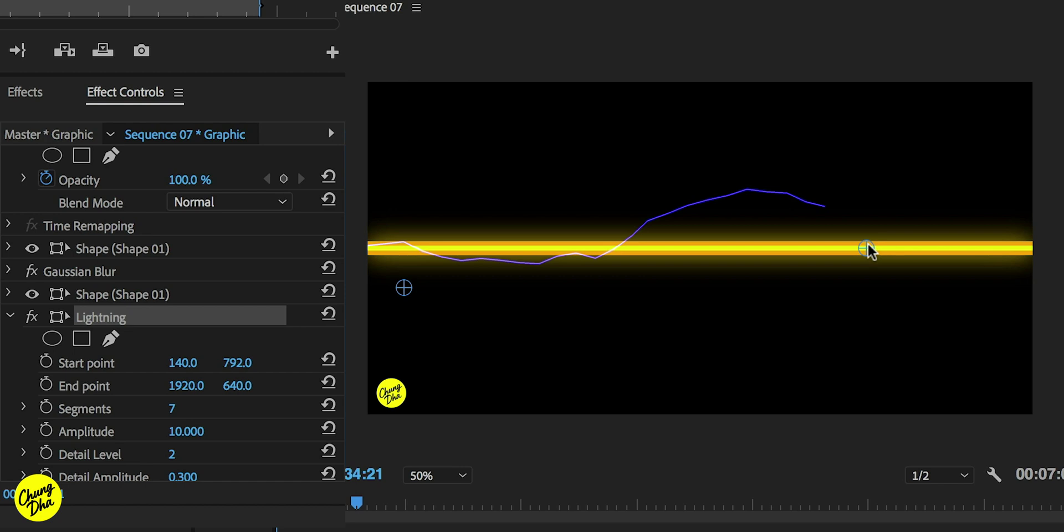
pyautogui.moveTo(868, 251); pyautogui.dragTo(1063, 291)
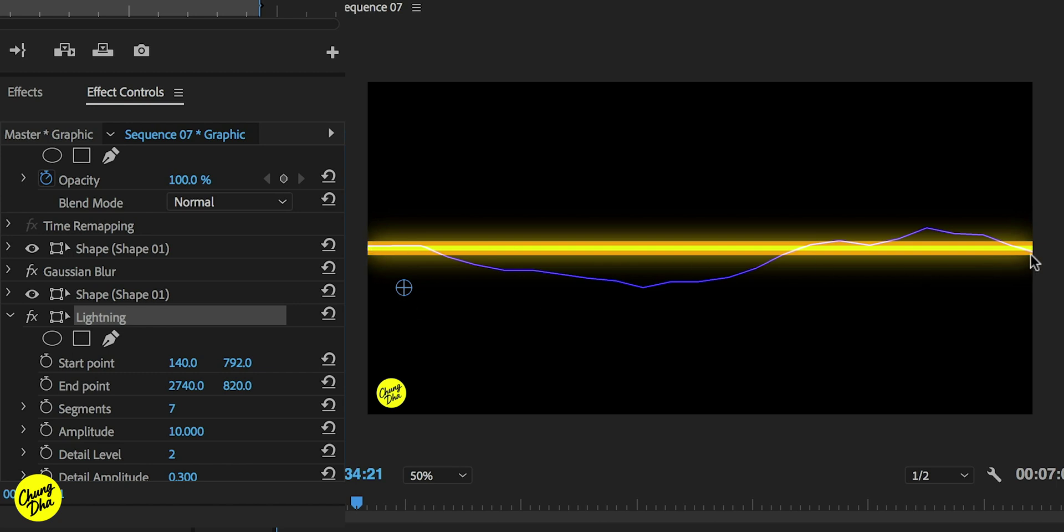
pyautogui.press('space')
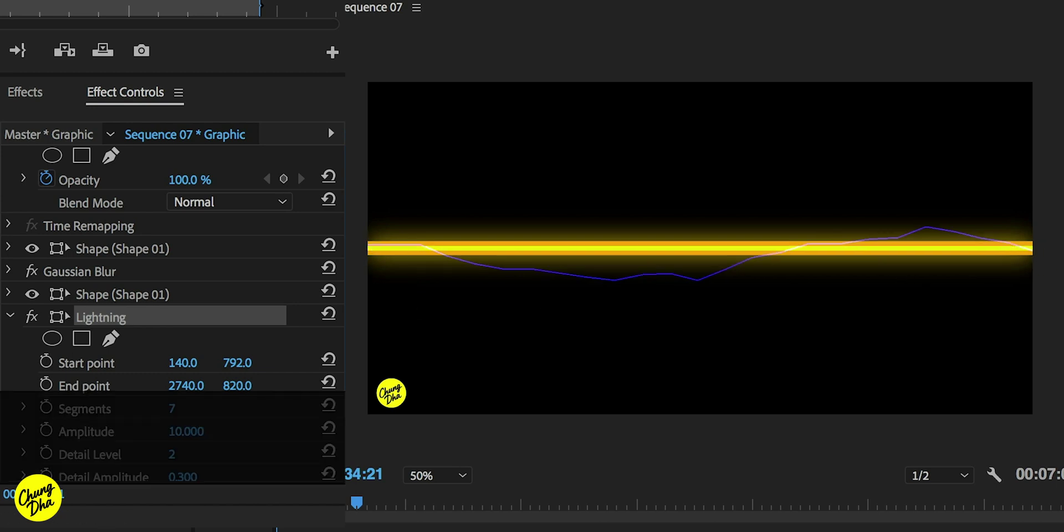
pyautogui.press('space')
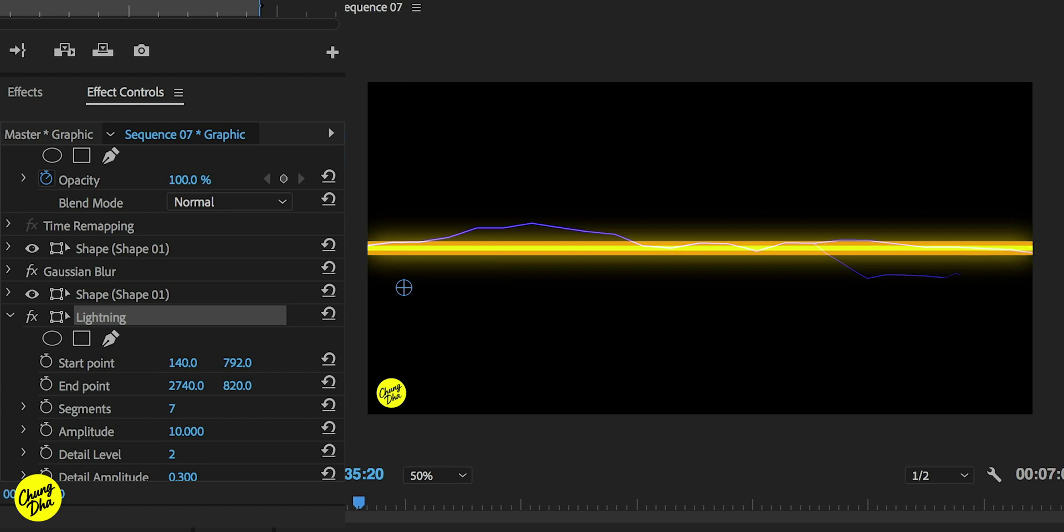
pyautogui.moveTo(1043, 295); pyautogui.dragTo(1046, 289)
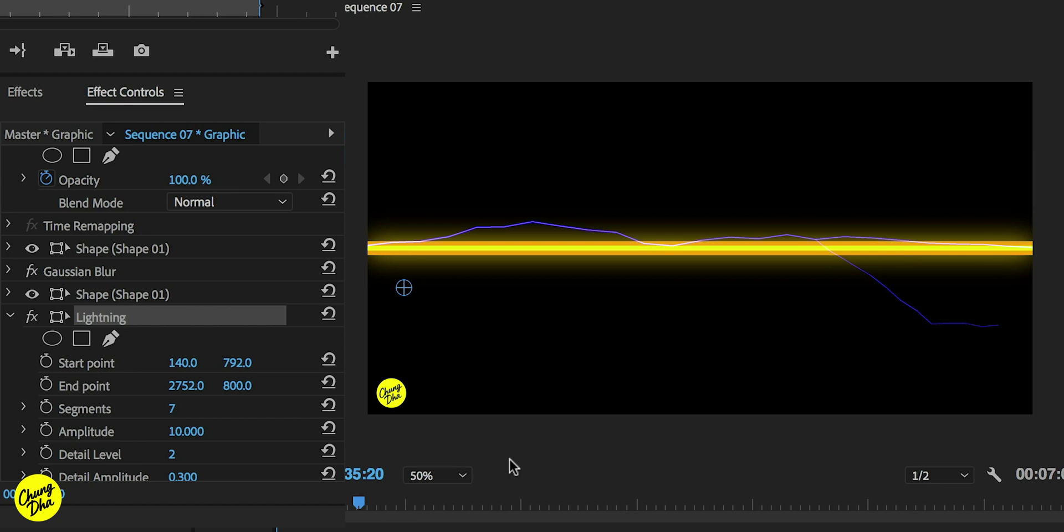
# Set Lightning Segments to 25, Amplitude to 5 and Branch Segments to 10.
pyautogui.scroll(-5, 158, 261)
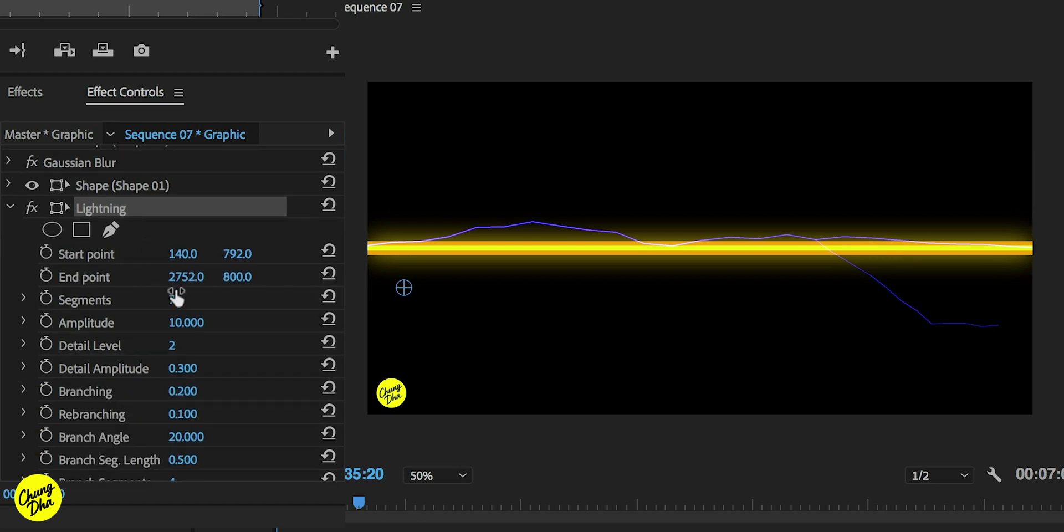
pyautogui.moveTo(190, 311); pyautogui.dragTo(195, 308)
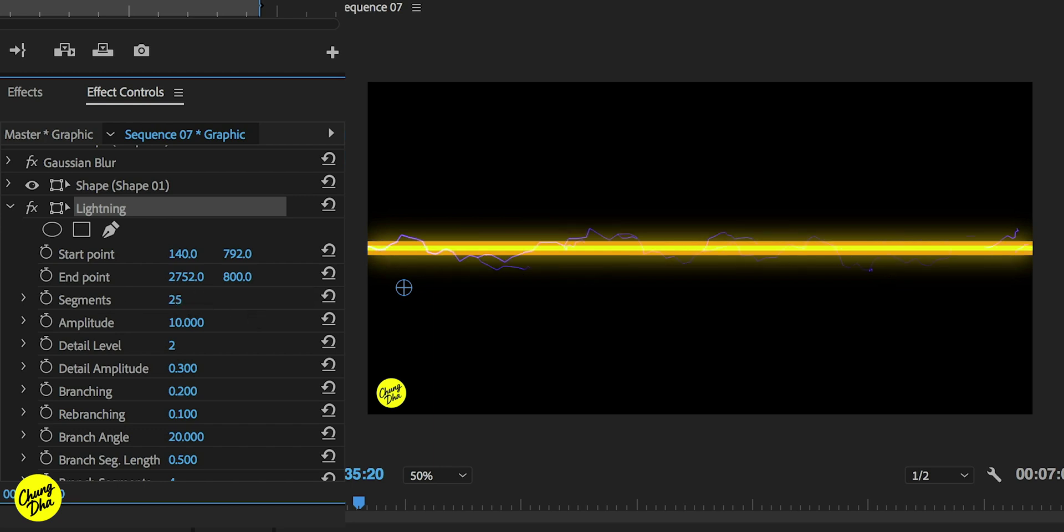
pyautogui.scroll(-1, 171, 316)
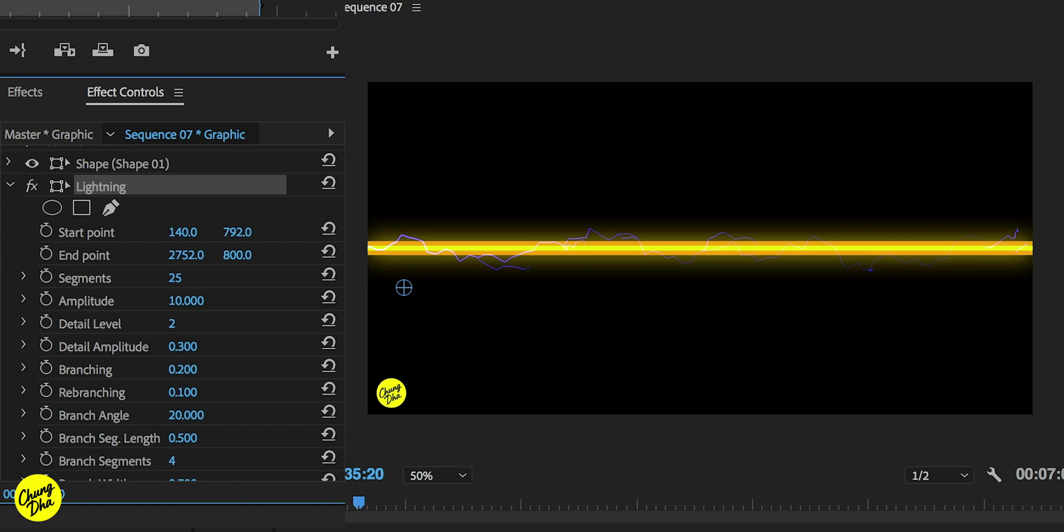
pyautogui.click(187, 301)
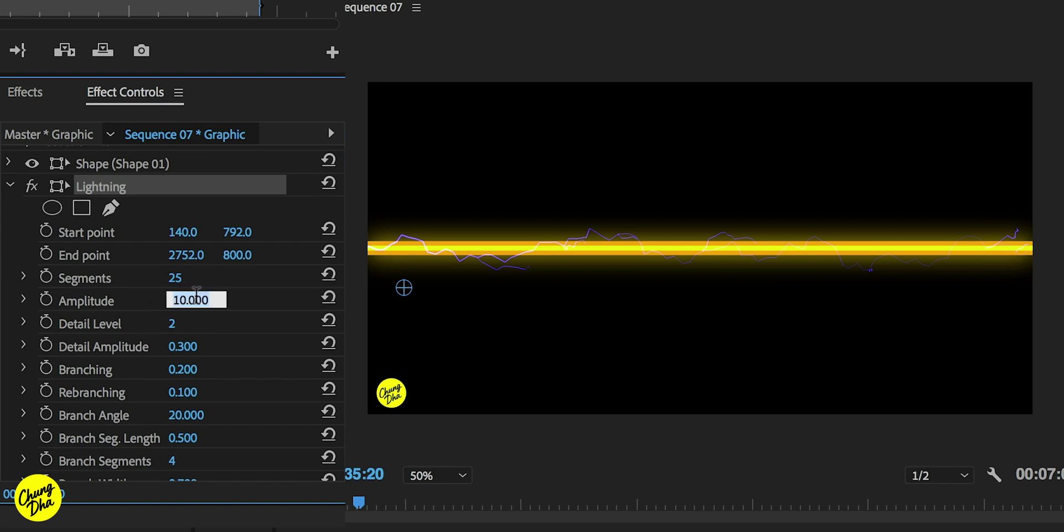
pyautogui.write('5')
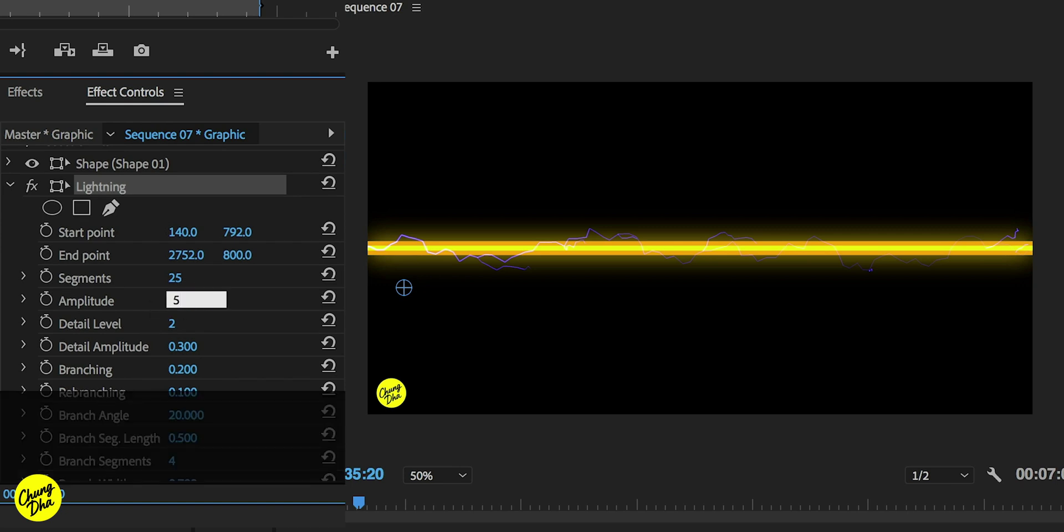
pyautogui.press('Return')
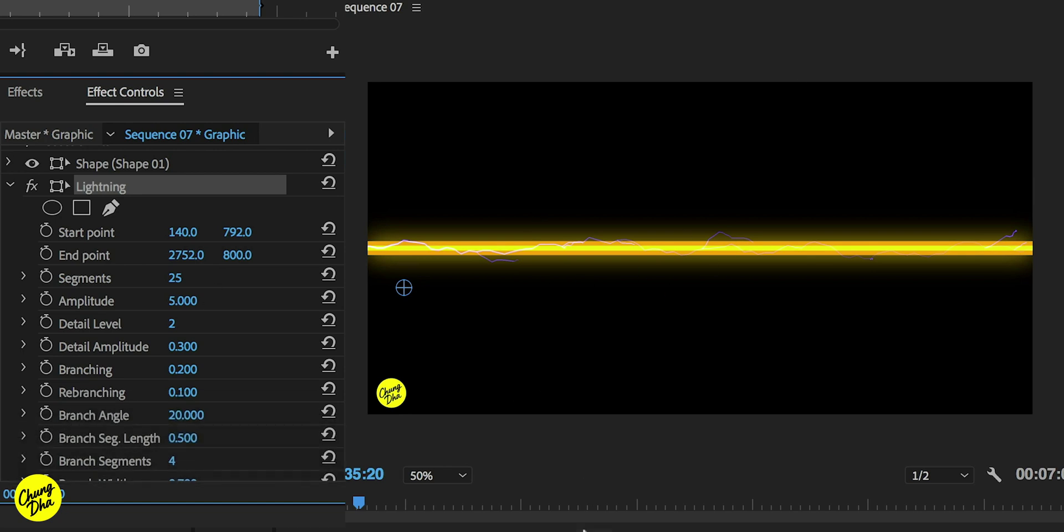
pyautogui.scroll(-5, 184, 357)
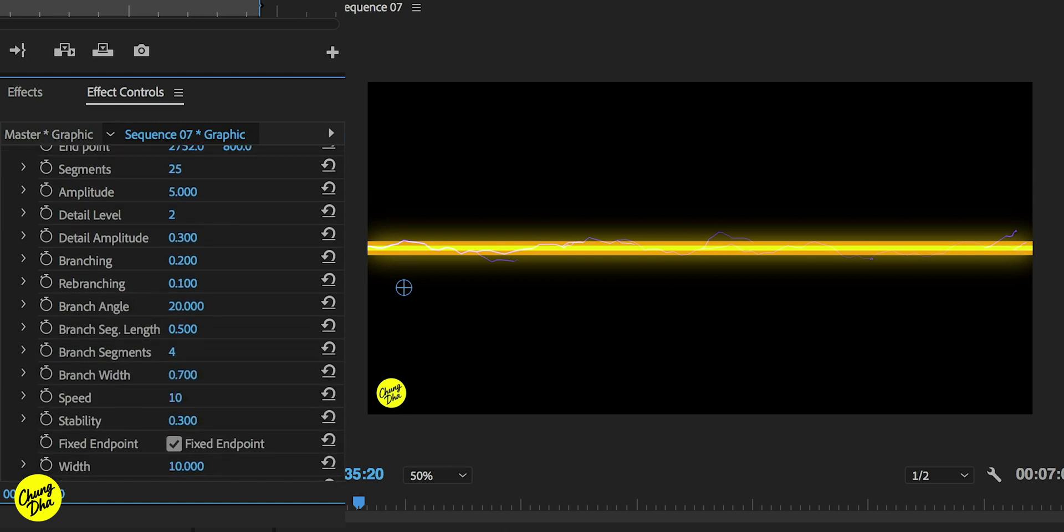
pyautogui.click(181, 353)
pyautogui.write('10')
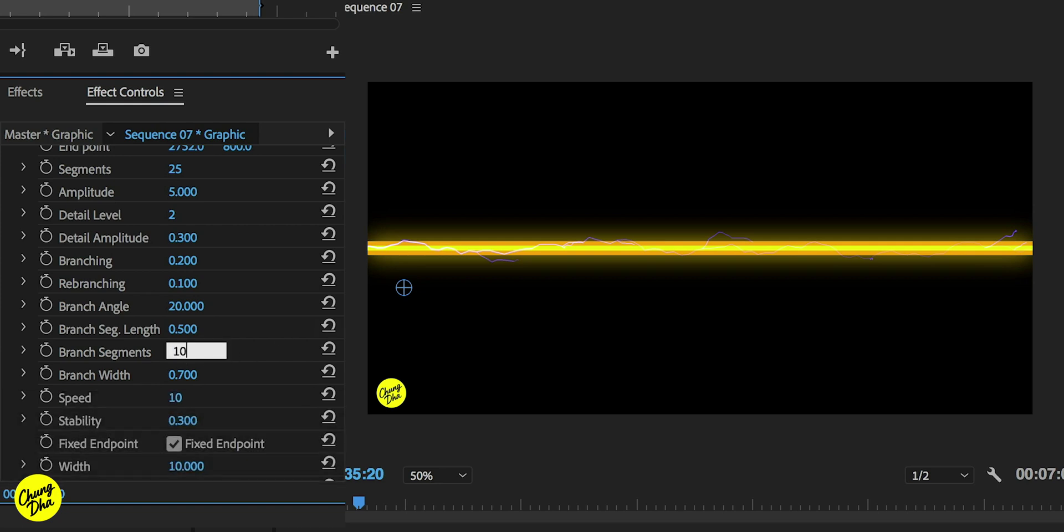
pyautogui.press('Return')
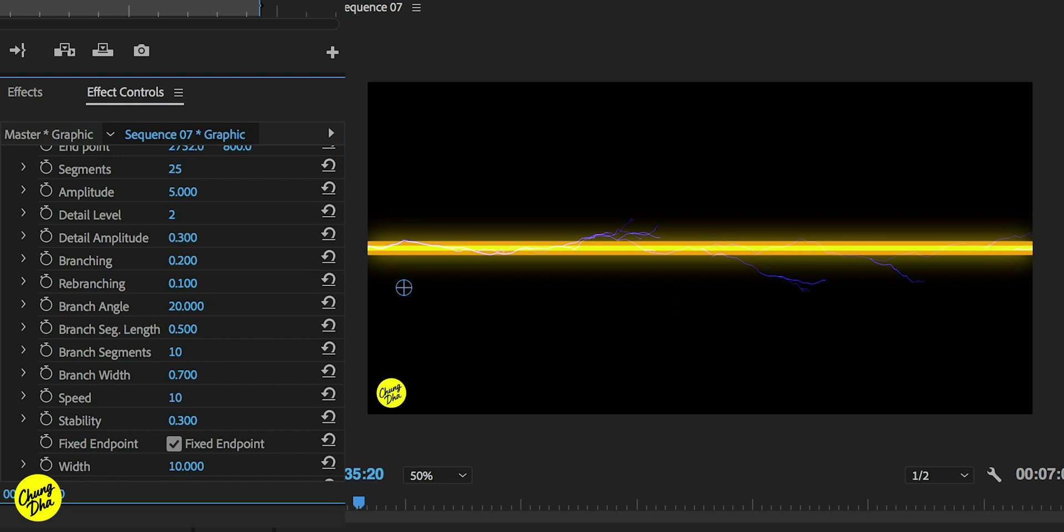
# Set the Lightning Width to 15 and preview the thicker bolt.
pyautogui.scroll(-3, 179, 310)
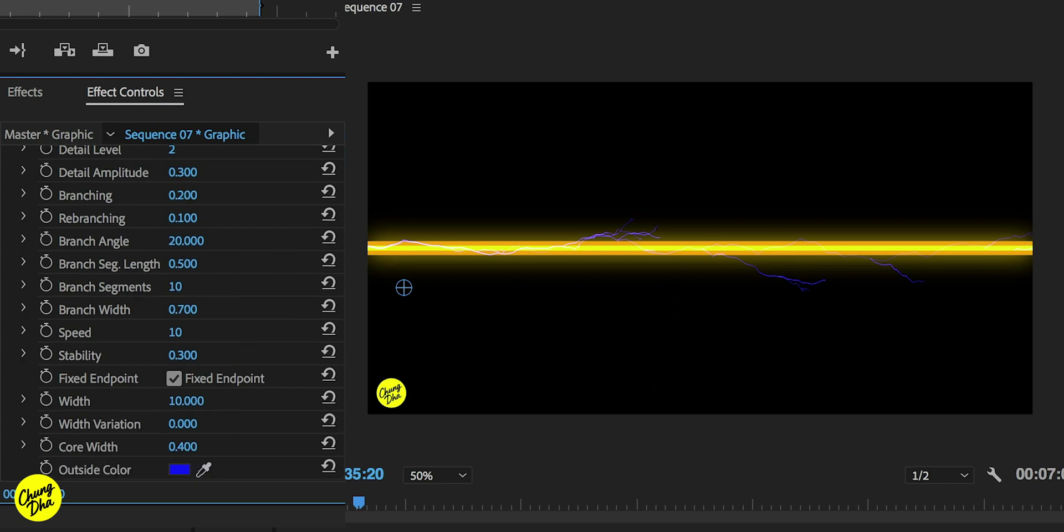
pyautogui.scroll(-3, 183, 332)
pyautogui.click(198, 332)
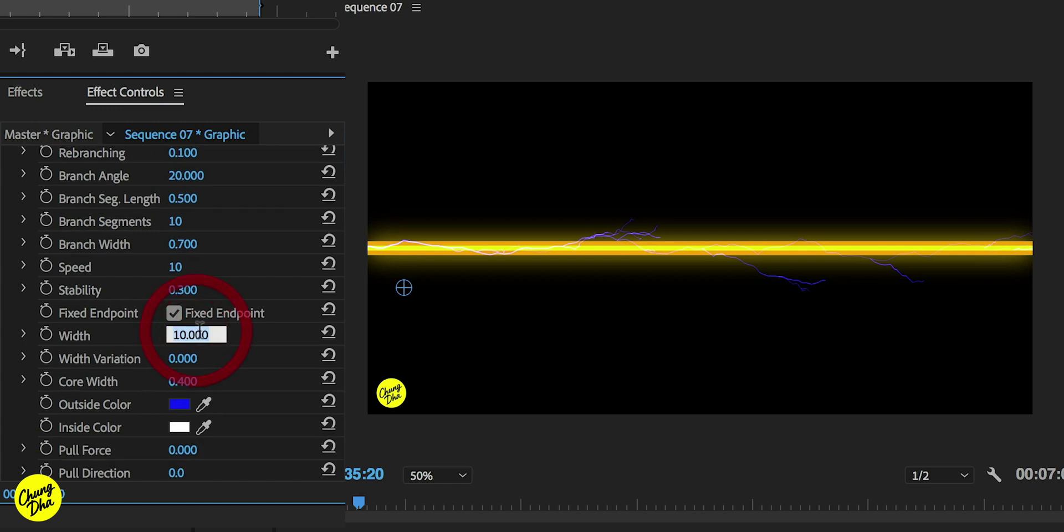
pyautogui.write('15')
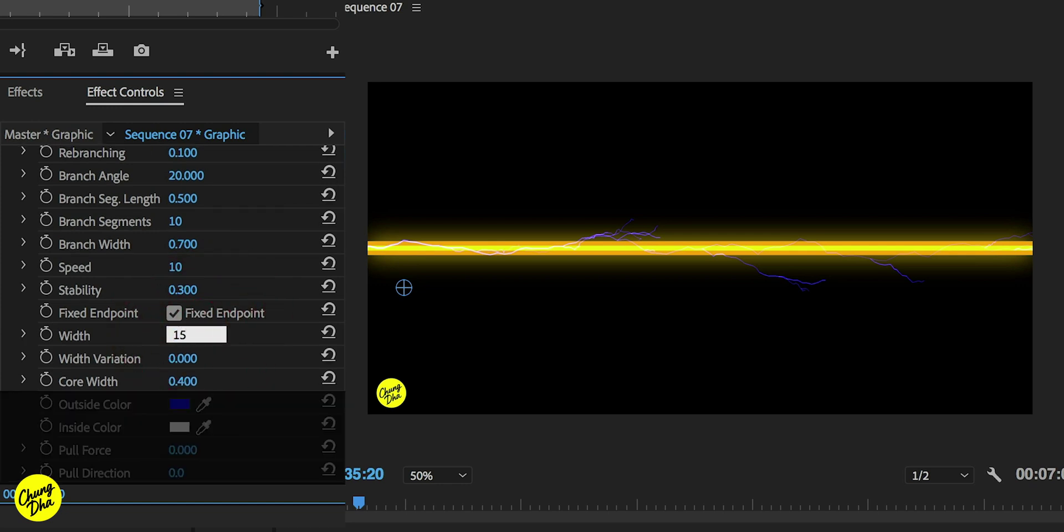
pyautogui.press('Return')
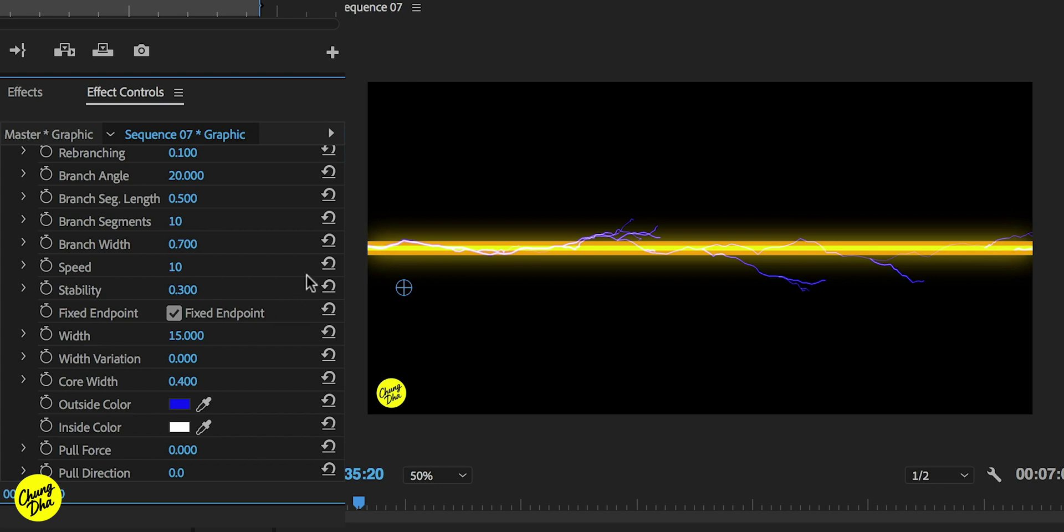
pyautogui.press('space')
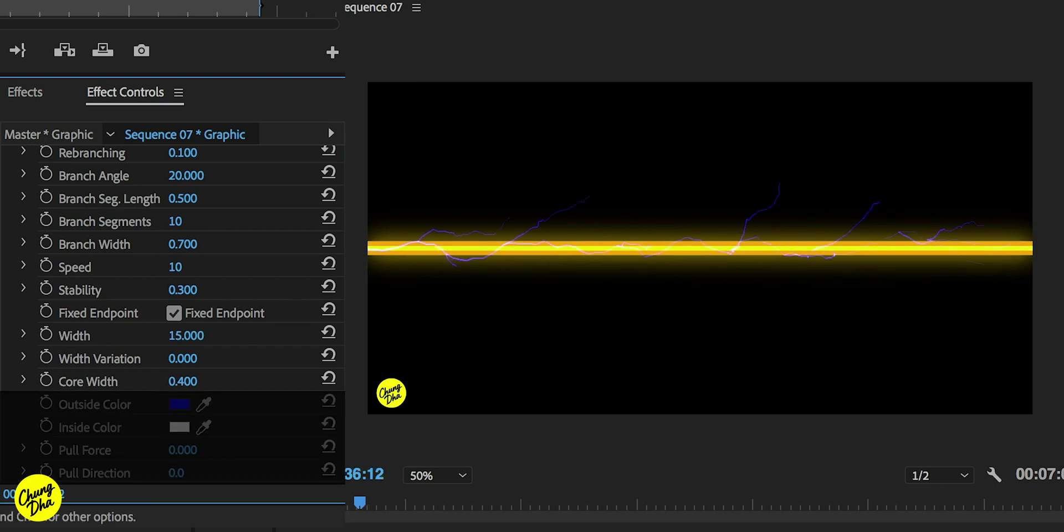
pyautogui.press('space')
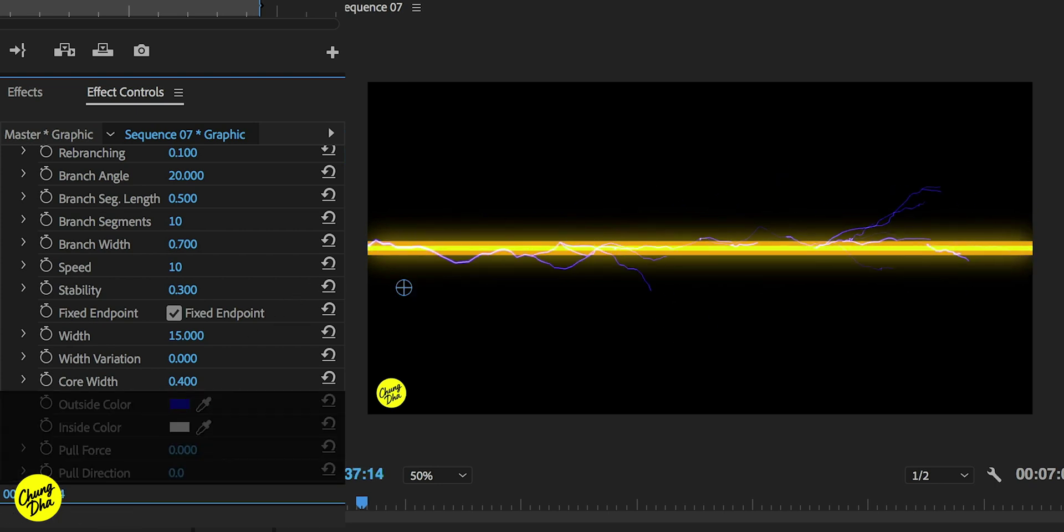
# Reduce Lightning Branch Segments to 6 and preview the result.
pyautogui.click(177, 221)
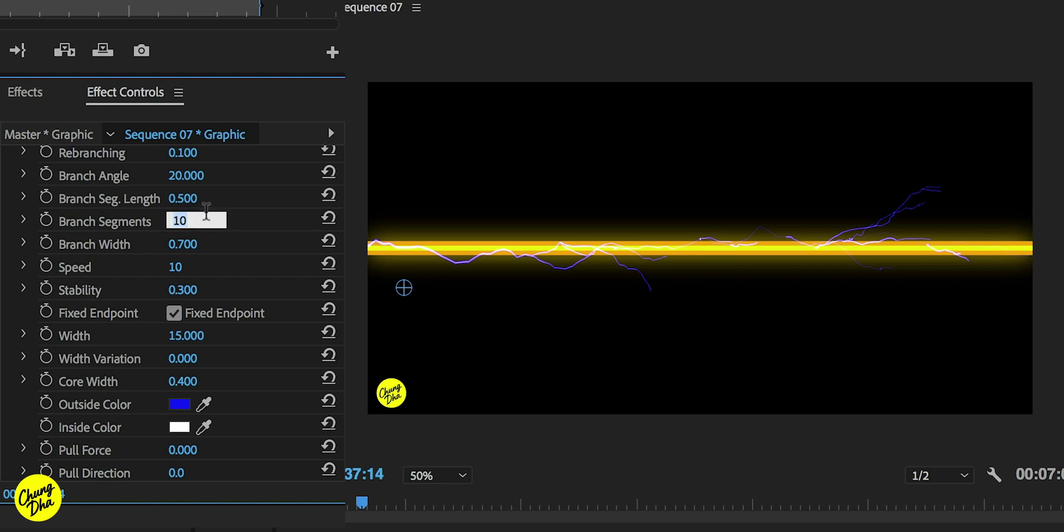
pyautogui.write('6')
pyautogui.press('Return')
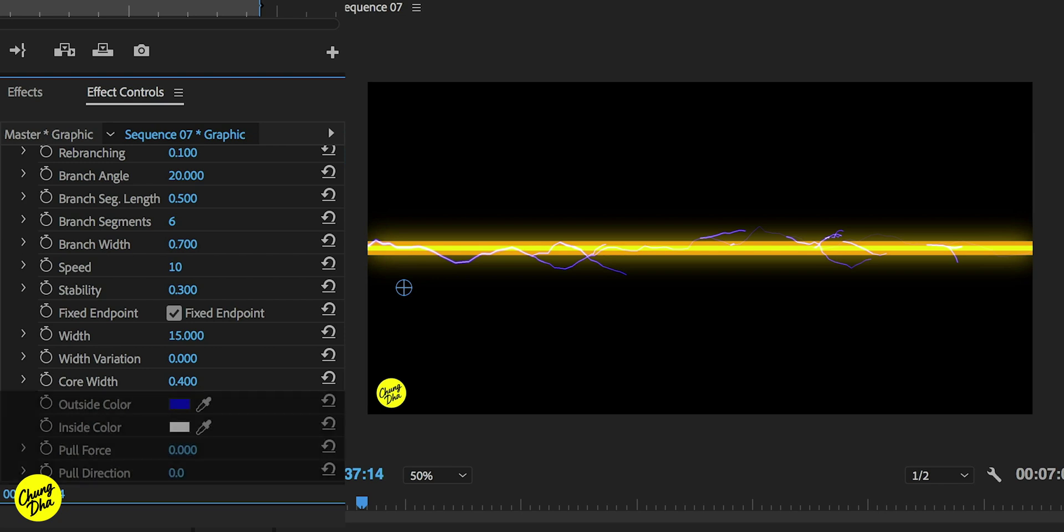
pyautogui.press('space')
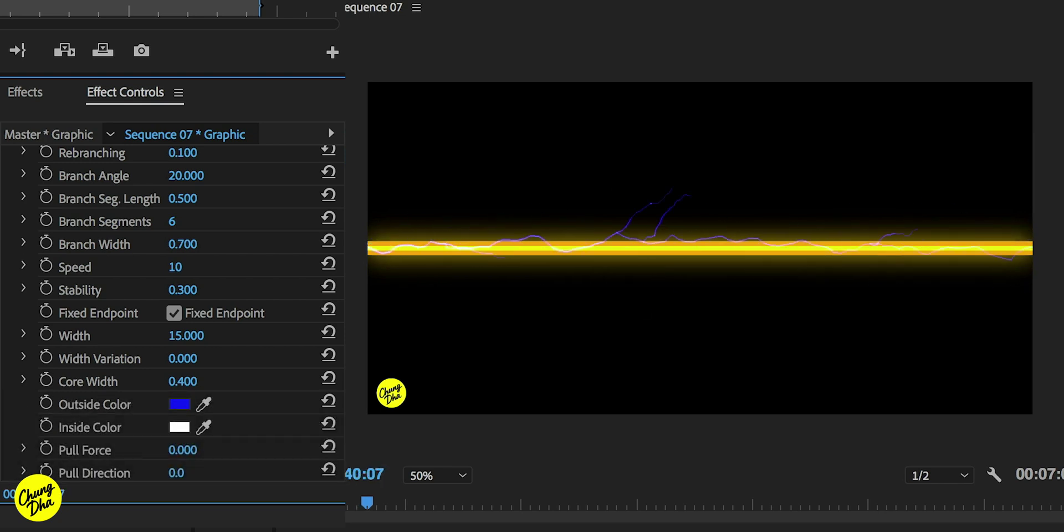
pyautogui.press('space')
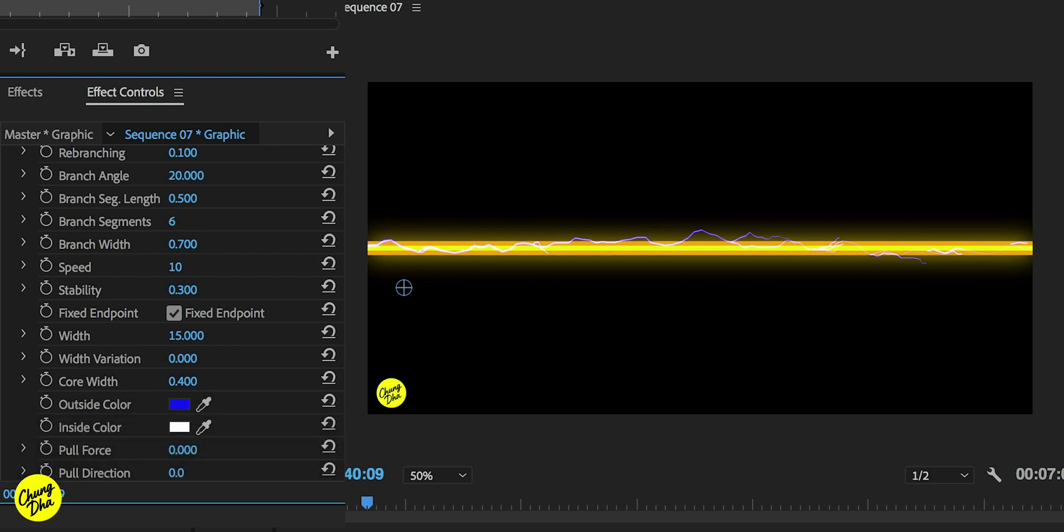
# Change the Lightning Speed to 3, then to 6.
pyautogui.scroll(-4, 185, 313)
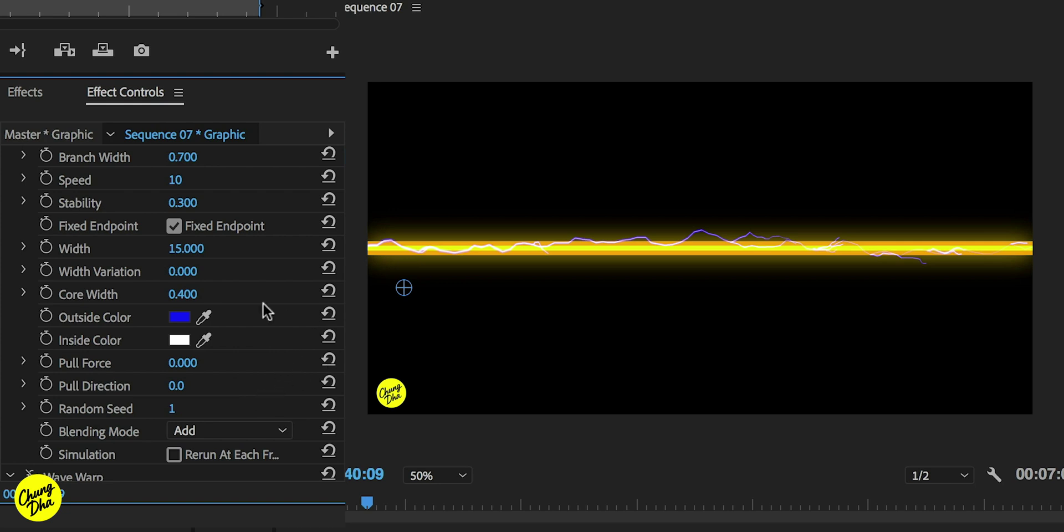
pyautogui.click(177, 179)
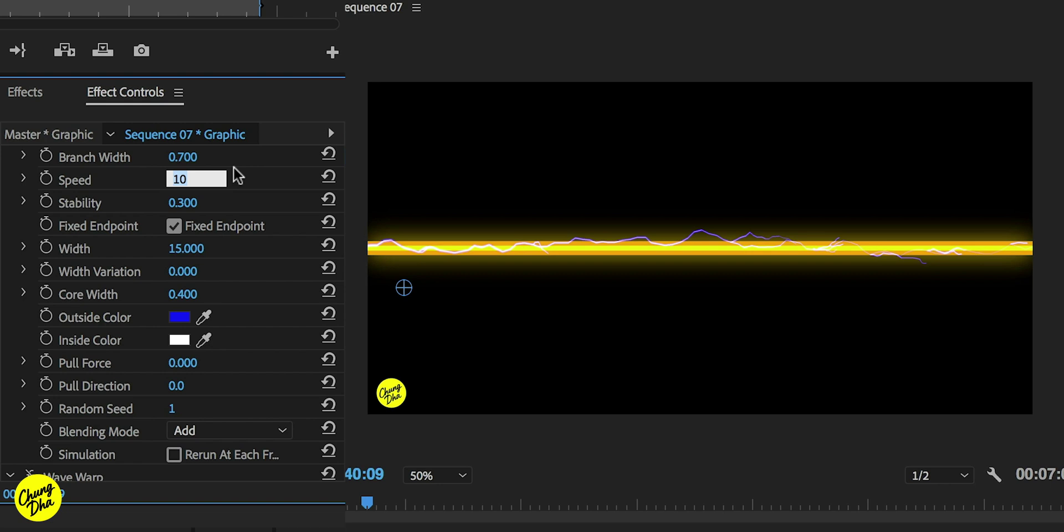
pyautogui.write('3')
pyautogui.press('Return')
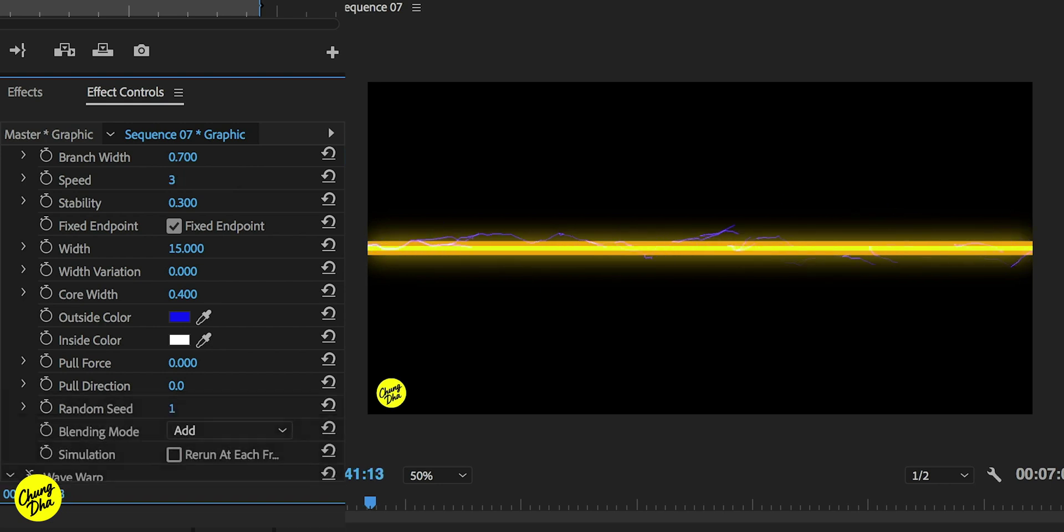
pyautogui.click(173, 178)
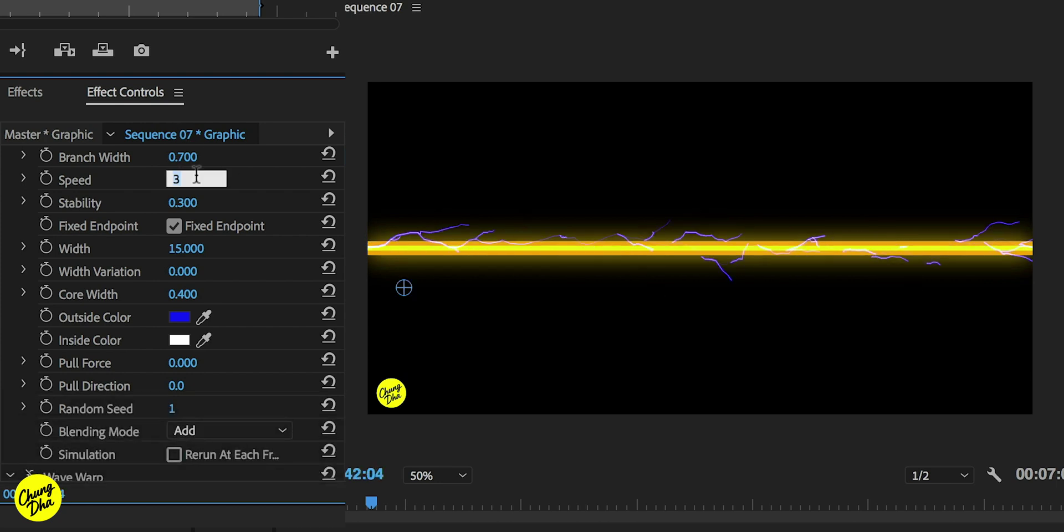
pyautogui.write('6')
pyautogui.press('Return')
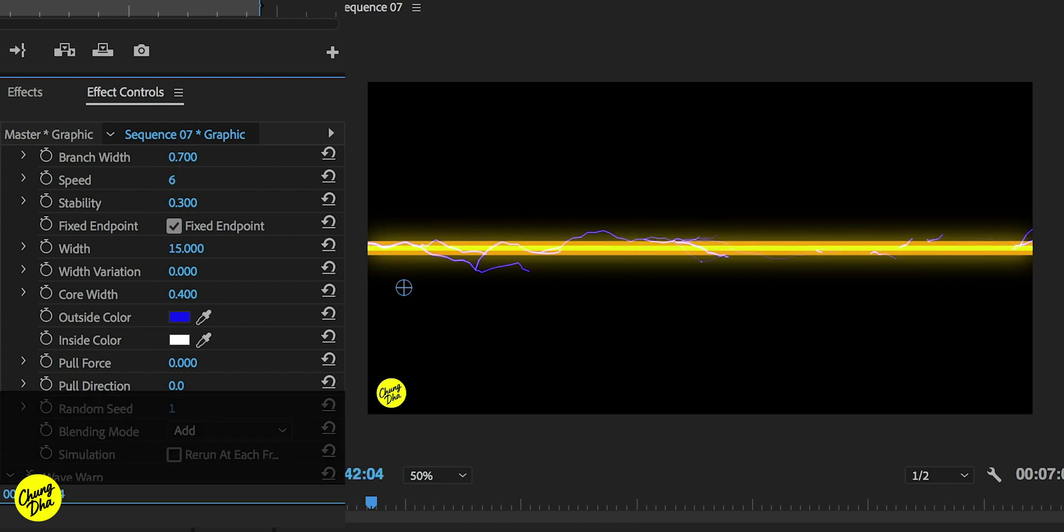
# Play back the sequence twice to preview the lightning at Speed 6.
pyautogui.press('space')
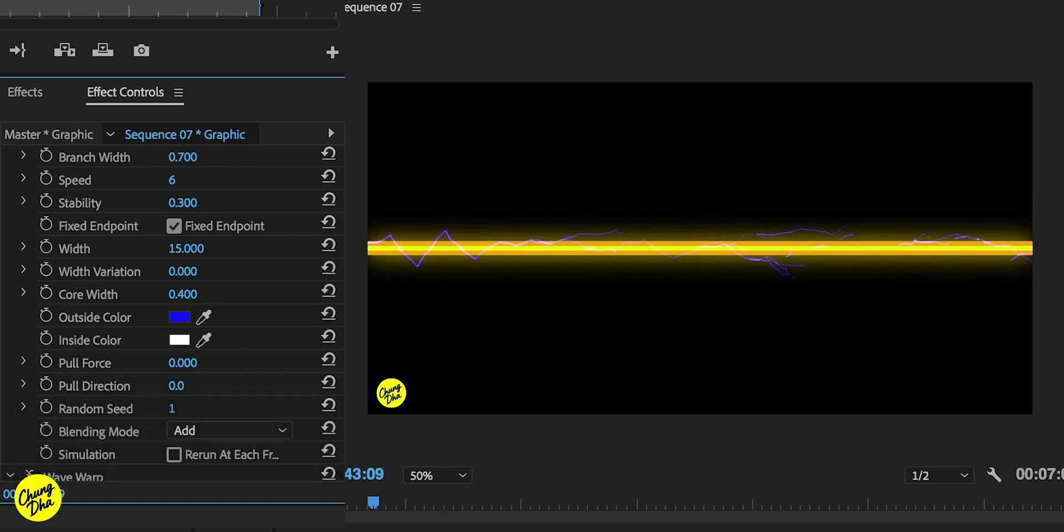
pyautogui.press('space')
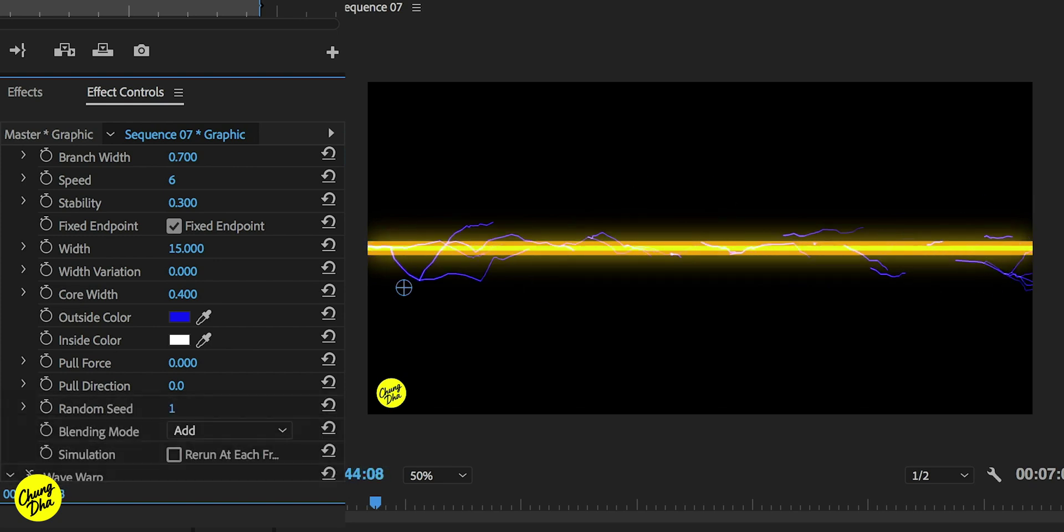
pyautogui.press('Up')
pyautogui.press('space')
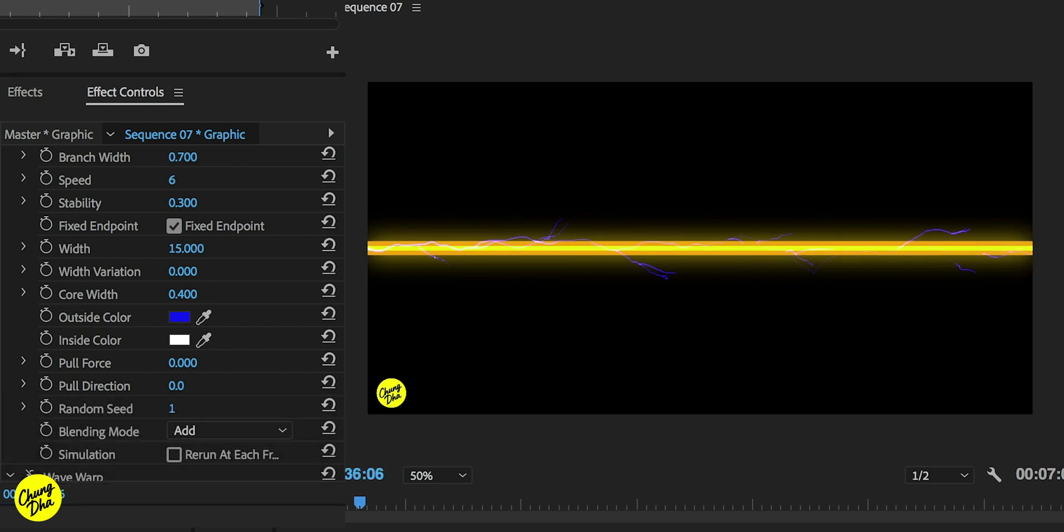
pyautogui.press('space')
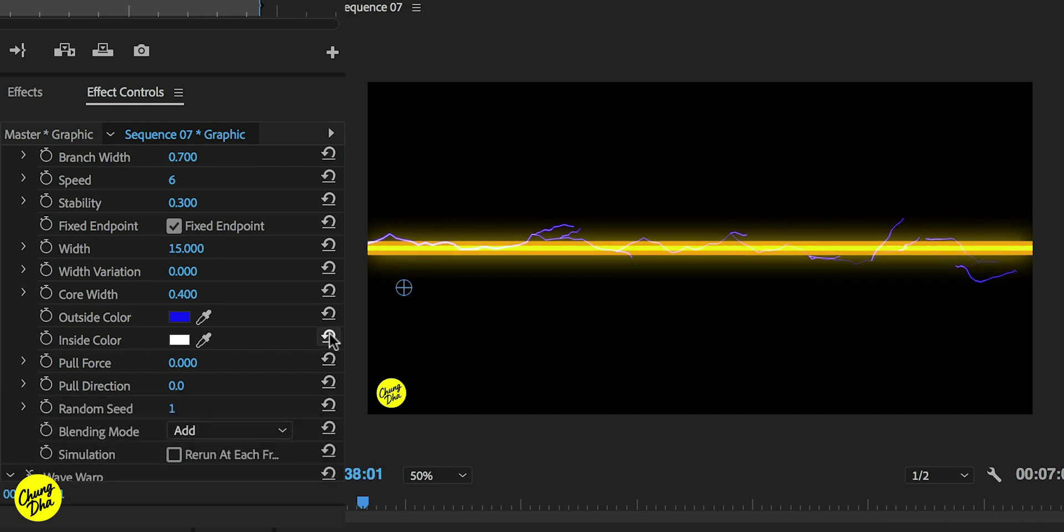
# Raise the Lightning Width from 15 to 20 and preview the thicker bolts.
pyautogui.scroll(3, 183, 313)
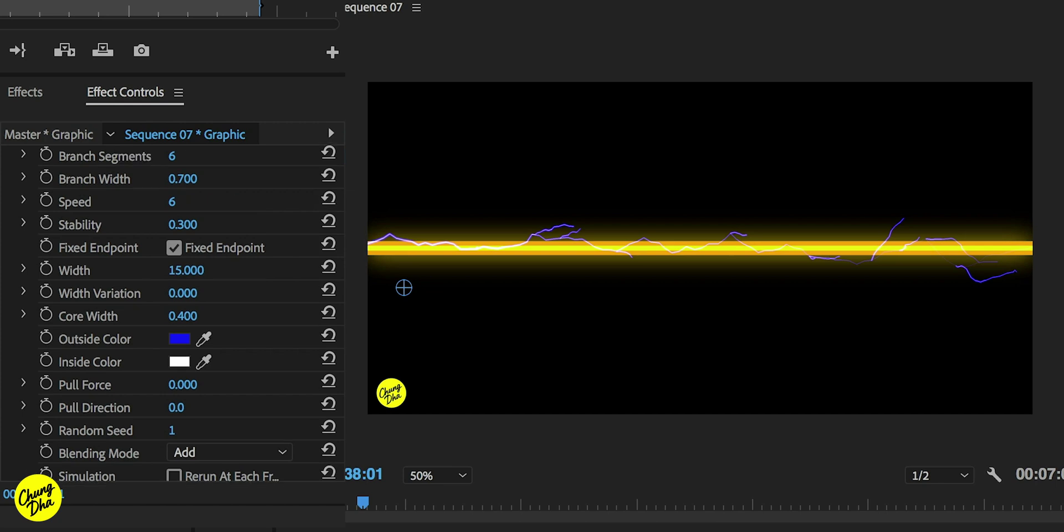
pyautogui.scroll(-2, 222, 252)
pyautogui.click(180, 272)
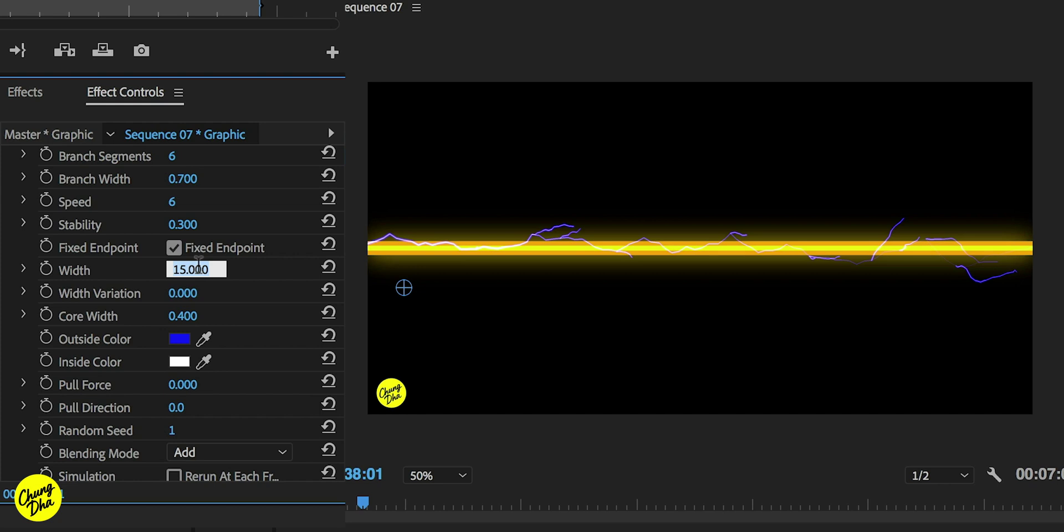
pyautogui.write('20')
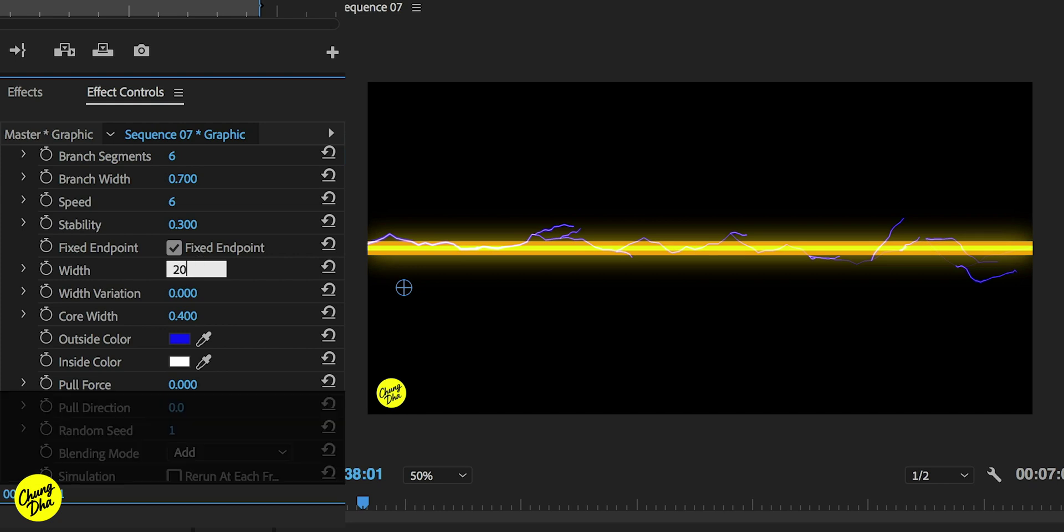
pyautogui.press('Return')
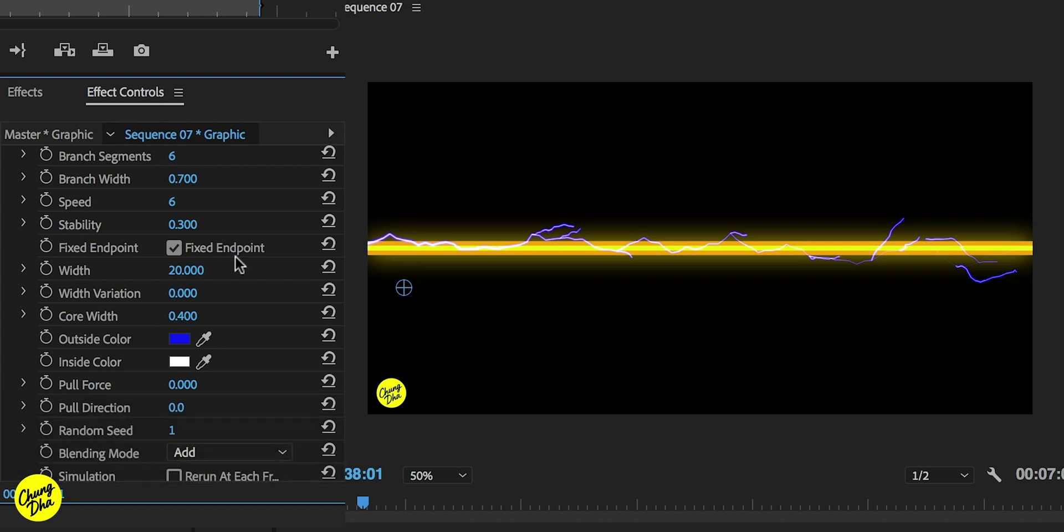
pyautogui.press('space')
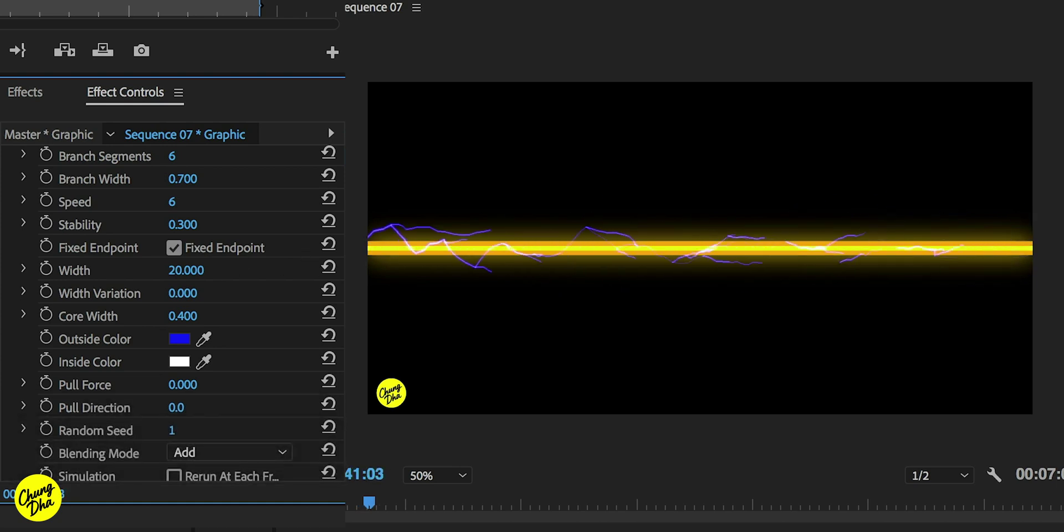
# Stop the preview, collapse Lightning, and switch the Wave Warp effect back on.
pyautogui.press('space')
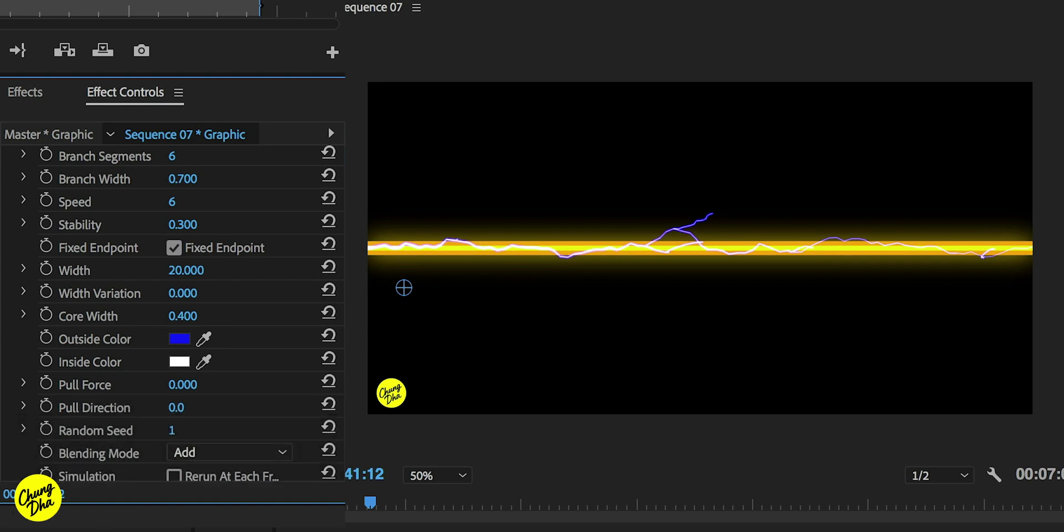
pyautogui.scroll(-2, 171, 310)
pyautogui.scroll(8, 172, 311)
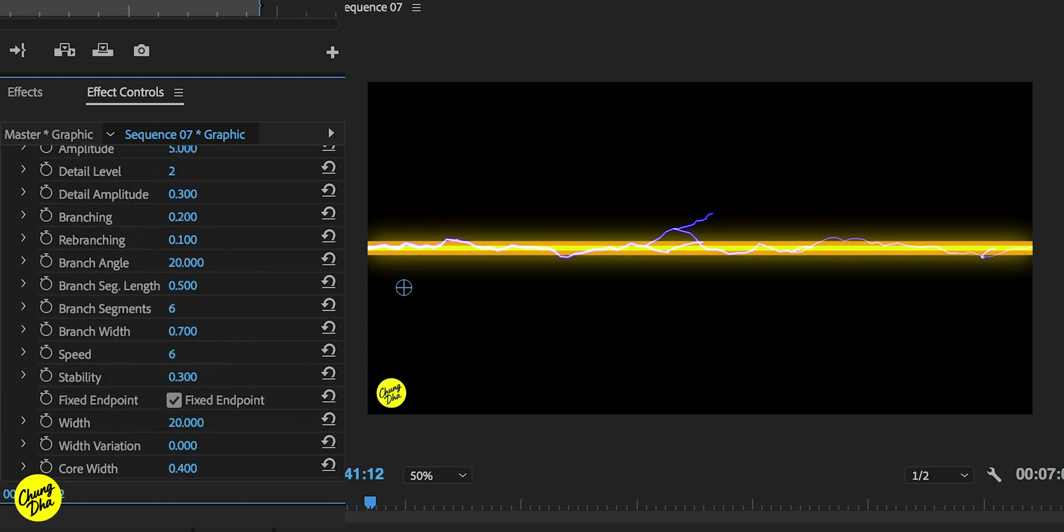
pyautogui.scroll(3, 181, 311)
pyautogui.click(8, 294)
pyautogui.click(31, 319)
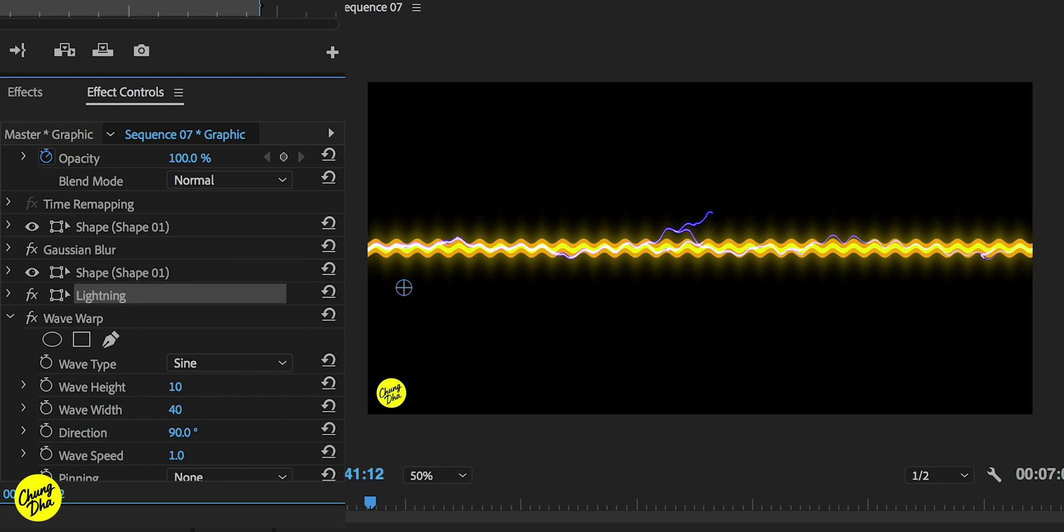
# Set Wave Warp to Wave Height 80, Wave Width 300 and Wave Speed 2.
pyautogui.scroll(-3, 171, 321)
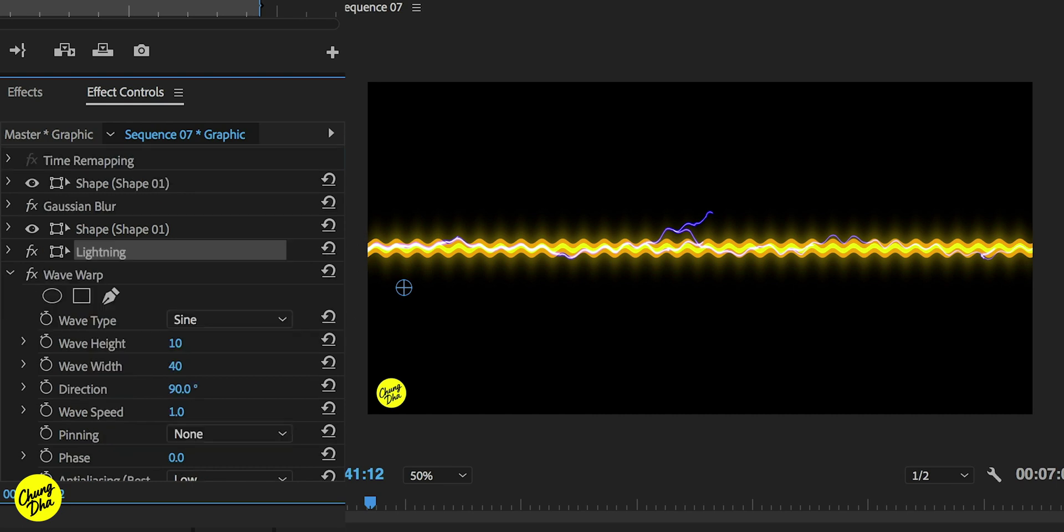
pyautogui.click(178, 308)
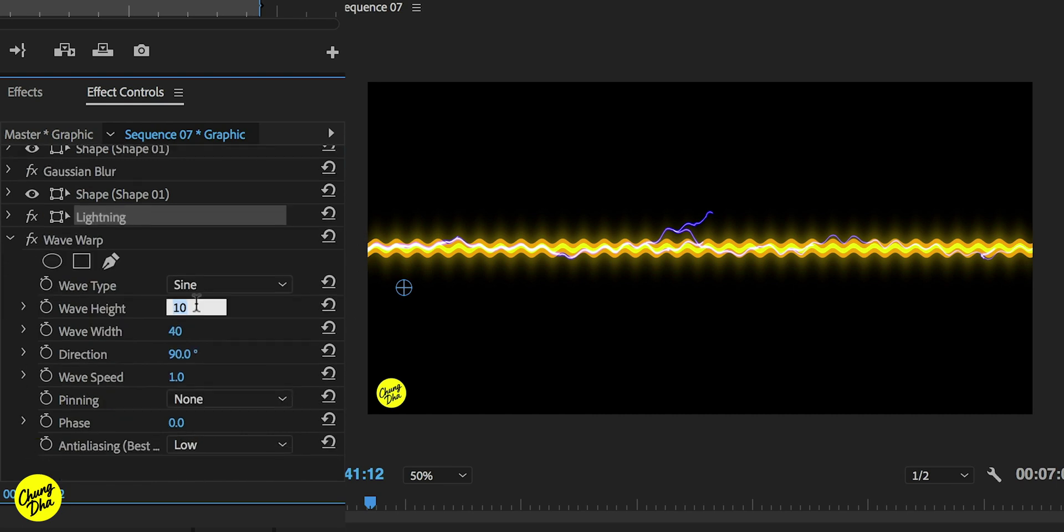
pyautogui.write('8')
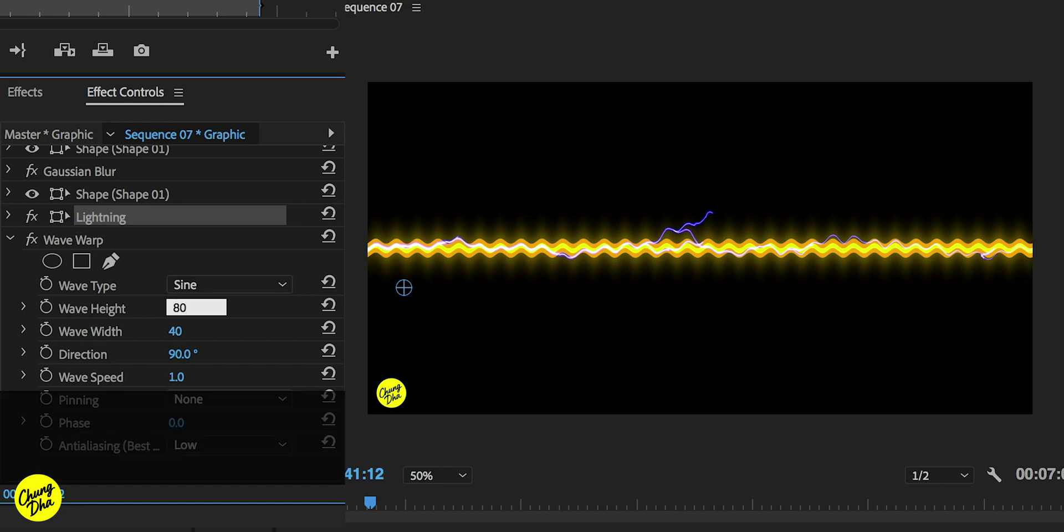
pyautogui.click(221, 337)
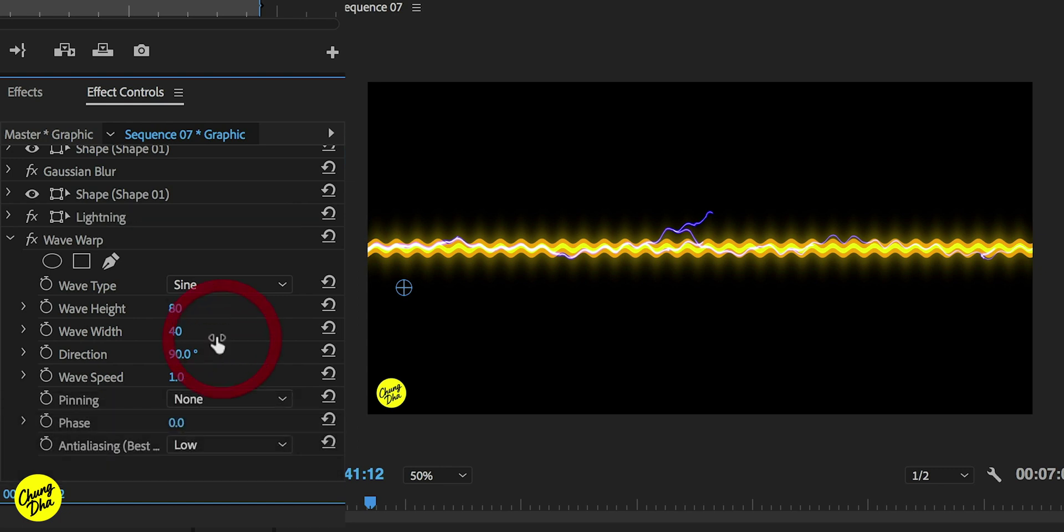
pyautogui.click(180, 331)
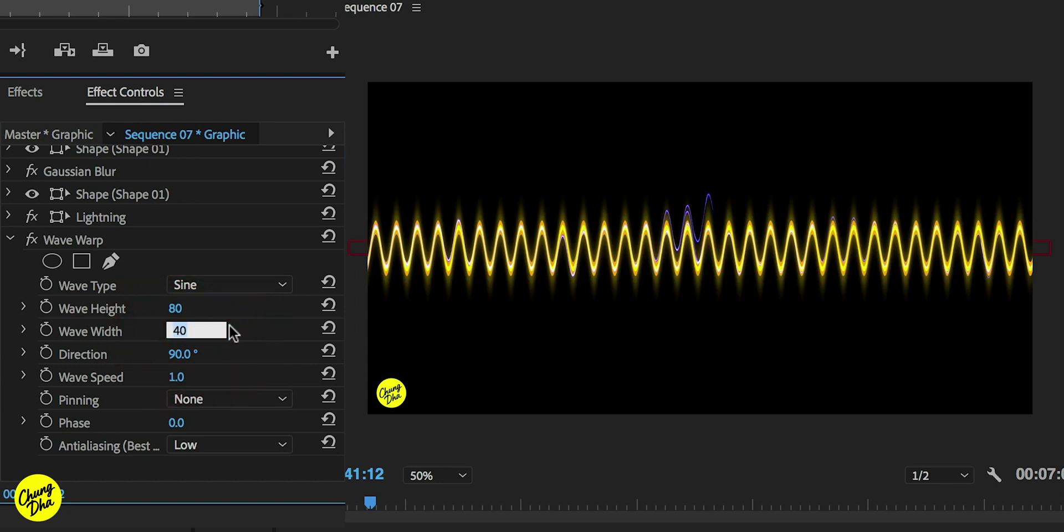
pyautogui.write('300')
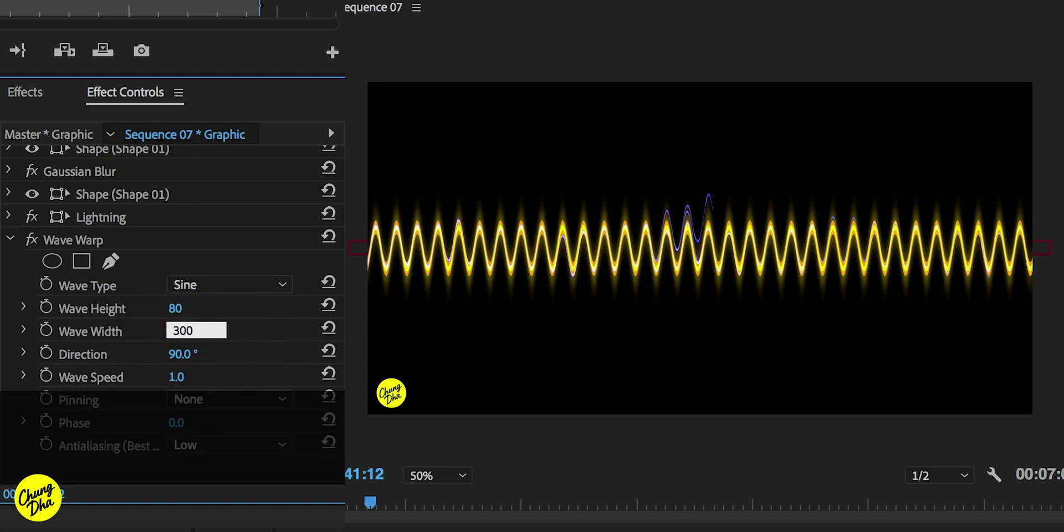
pyautogui.press('Return')
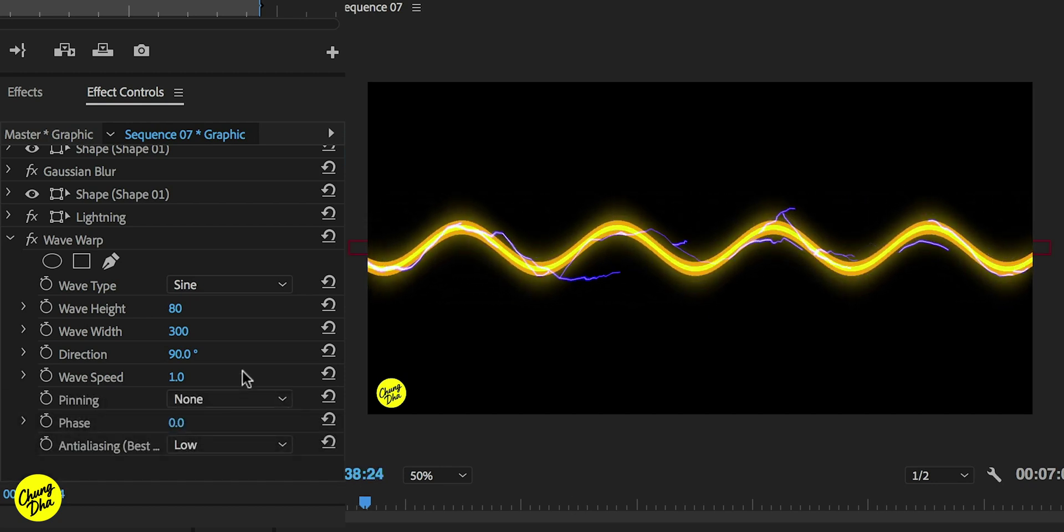
pyautogui.click(177, 377)
pyautogui.write('2')
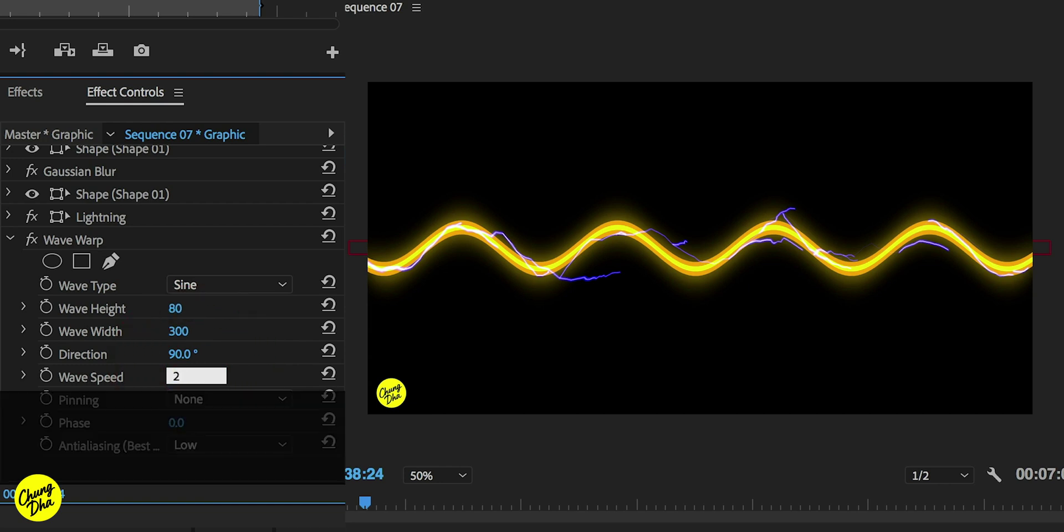
pyautogui.press('Return')
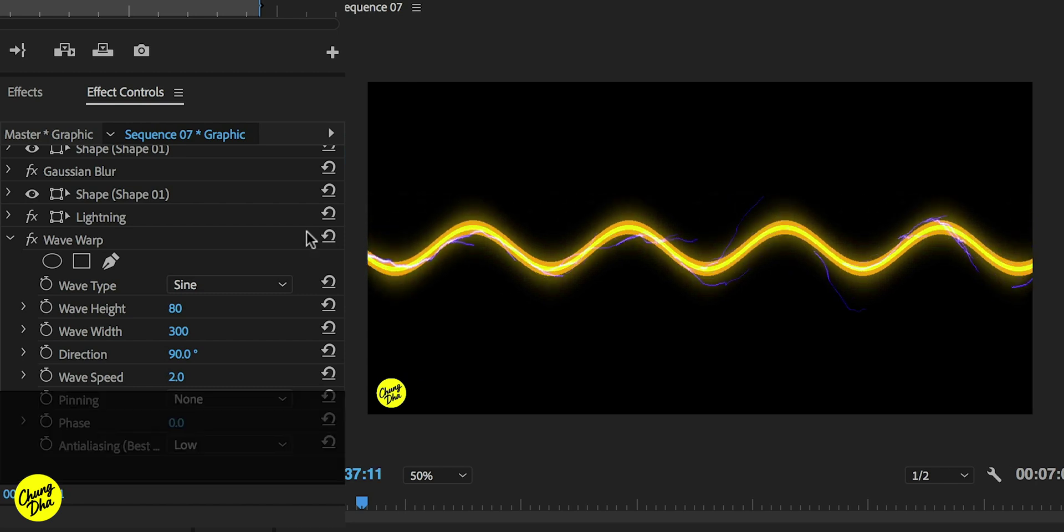
# Duplicate the Wave Warp effect and give the copy a Wave Width of 650.
pyautogui.click(92, 237)
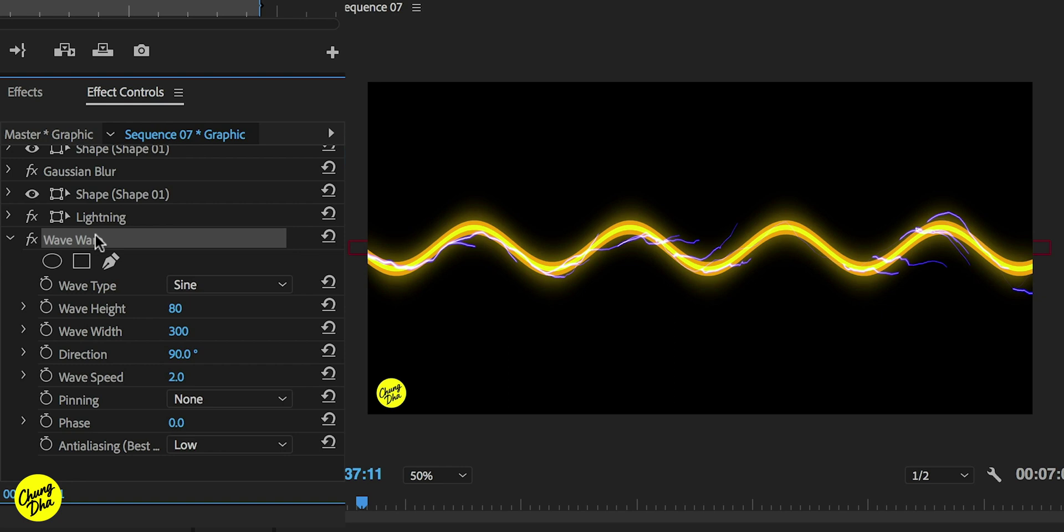
pyautogui.hotkey('ctrl', 'v')
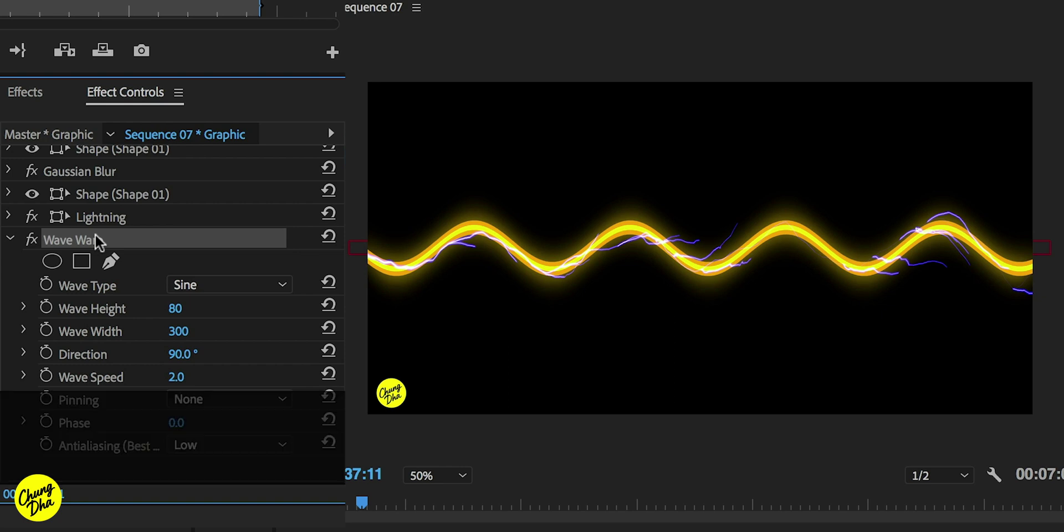
pyautogui.click(10, 239)
pyautogui.click(194, 268)
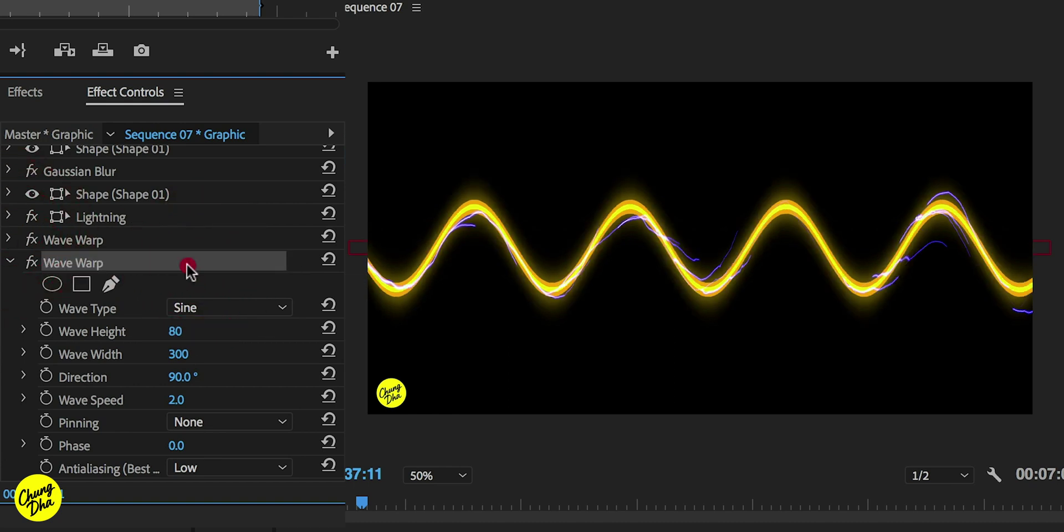
pyautogui.scroll(-1, 194, 267)
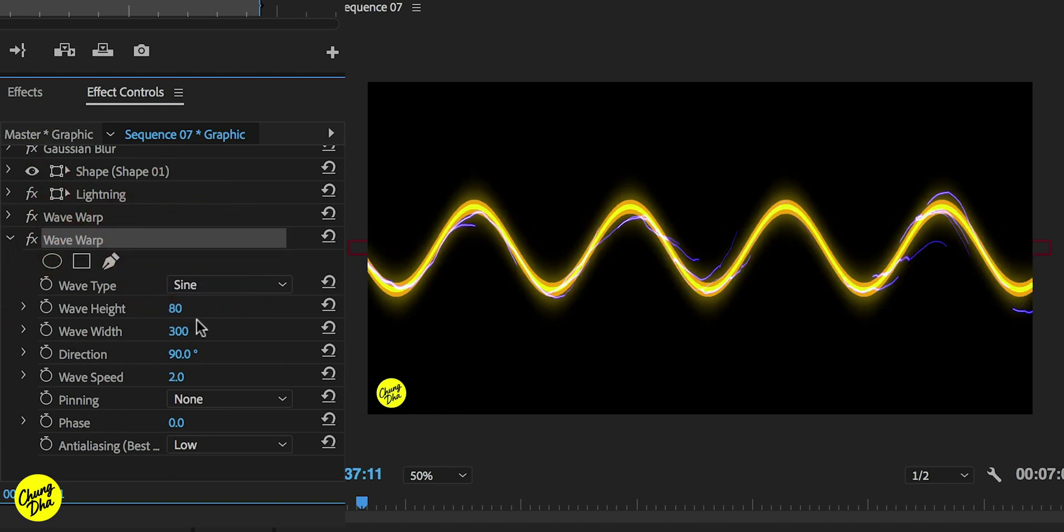
pyautogui.click(185, 335)
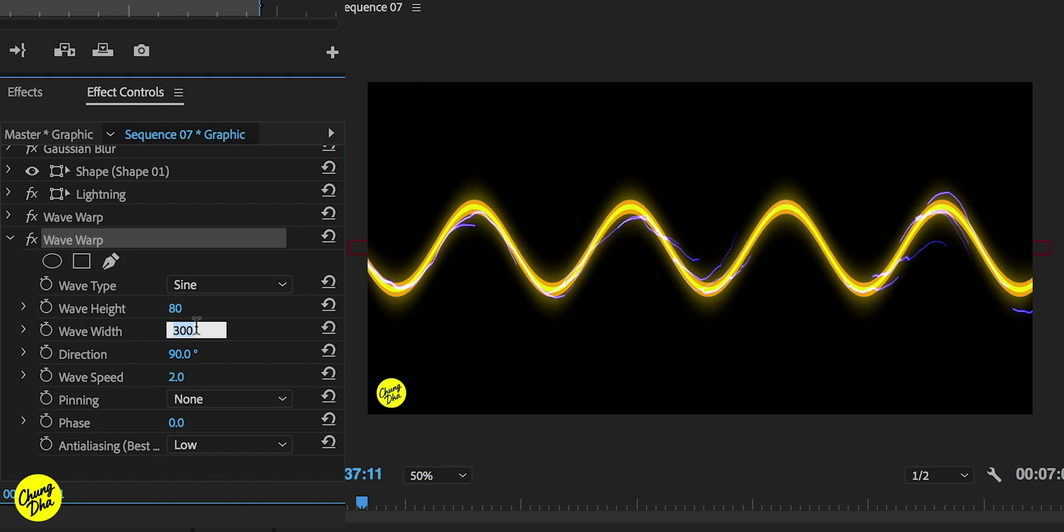
pyautogui.write('650')
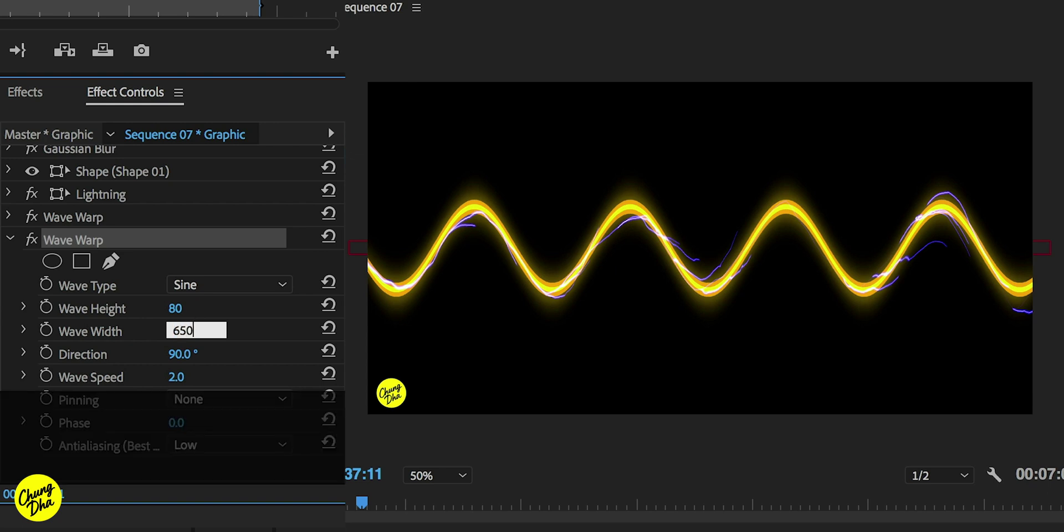
pyautogui.press('Return')
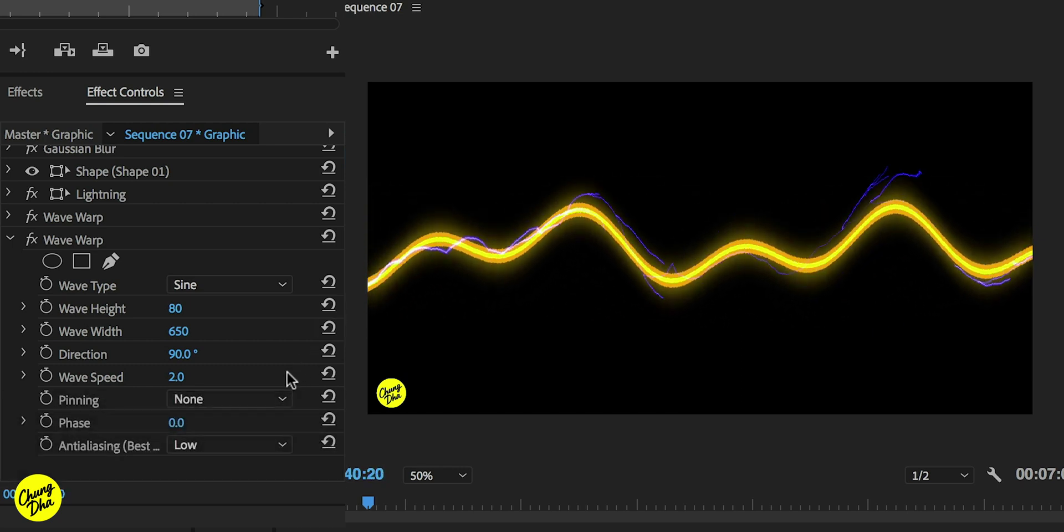
# Set the second Wave Warp's Wave Speed to 1.5 and preview the playback.
pyautogui.click(177, 376)
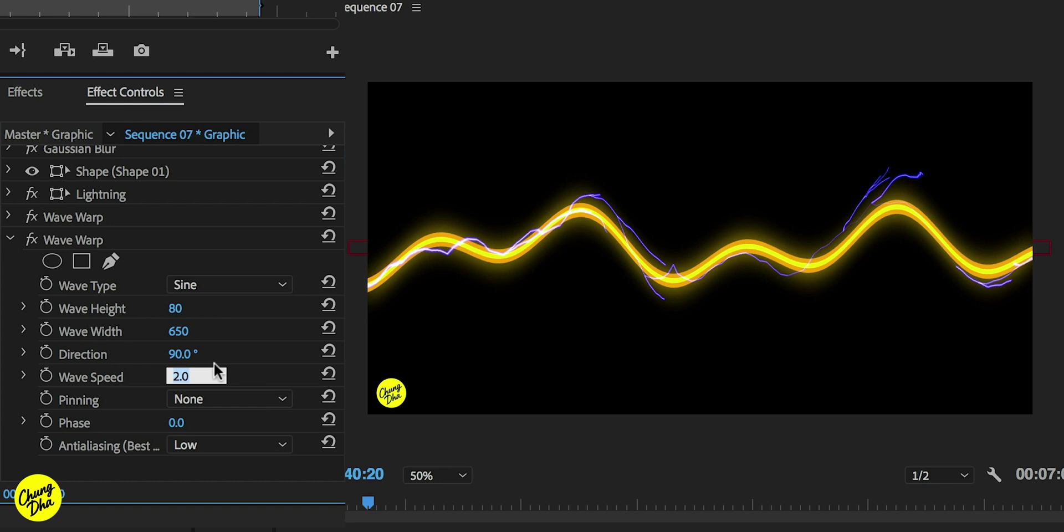
pyautogui.write('1')
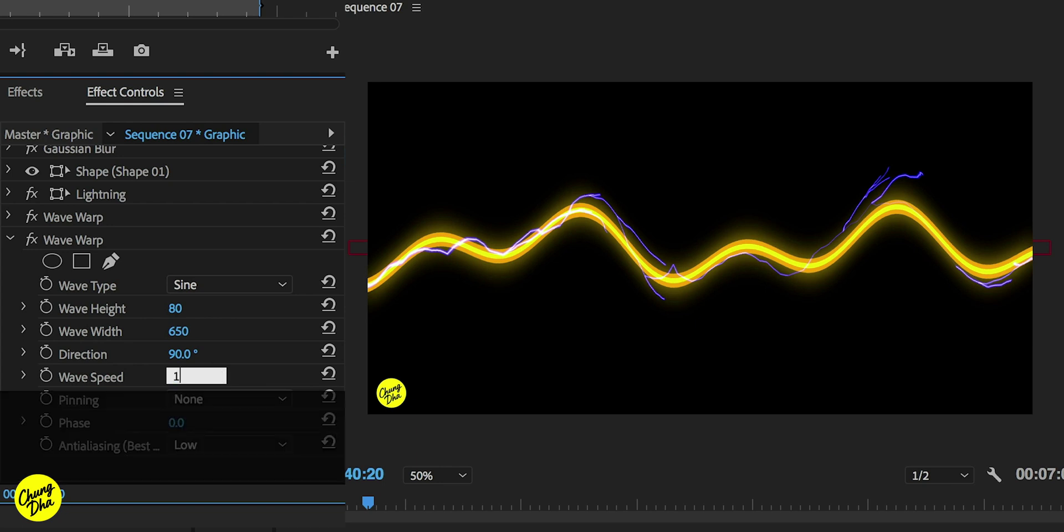
pyautogui.write('.')
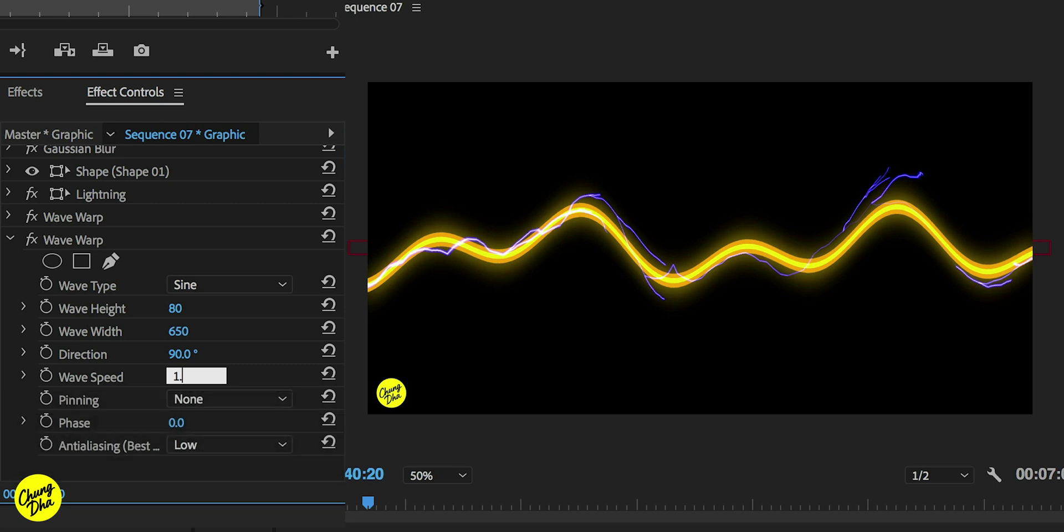
pyautogui.write('5')
pyautogui.press('Return')
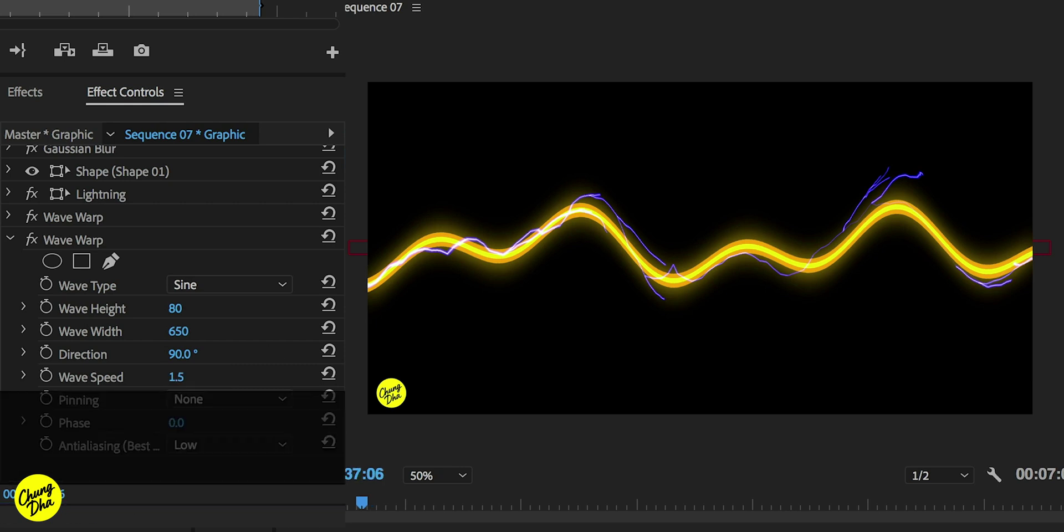
pyautogui.press('space')
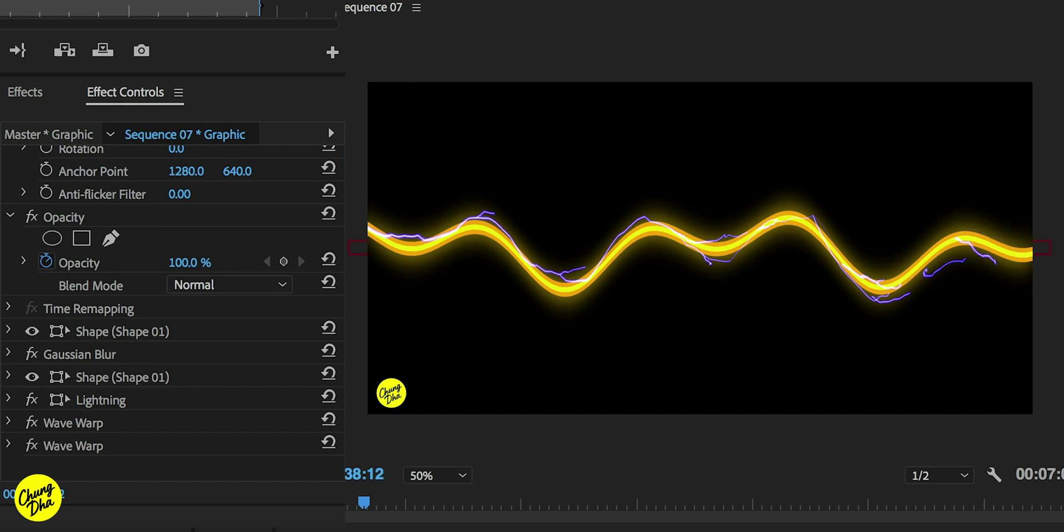
# Expand the first Wave Warp and set its Wave Height to 90, then 100.
pyautogui.click(6, 426)
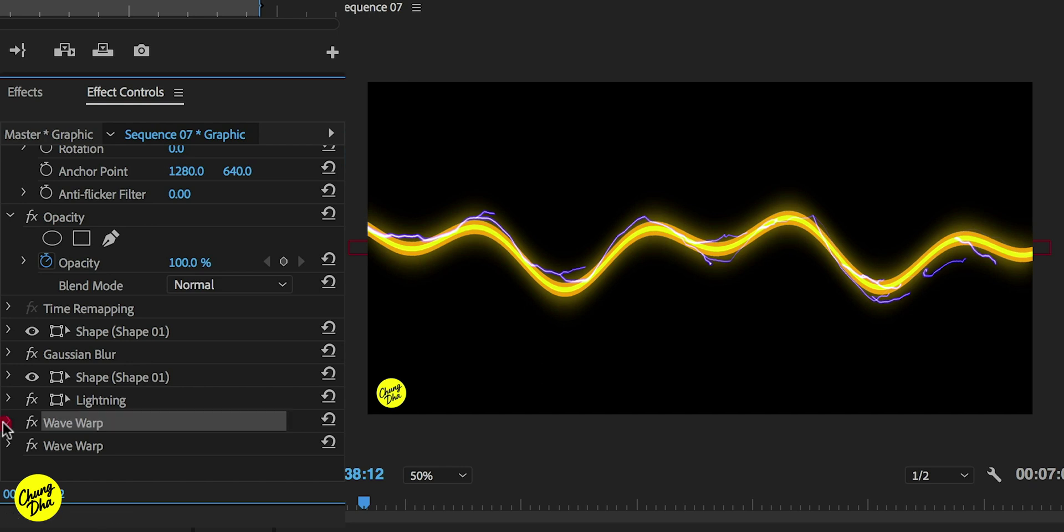
pyautogui.click(8, 423)
pyautogui.scroll(-5, 309, 345)
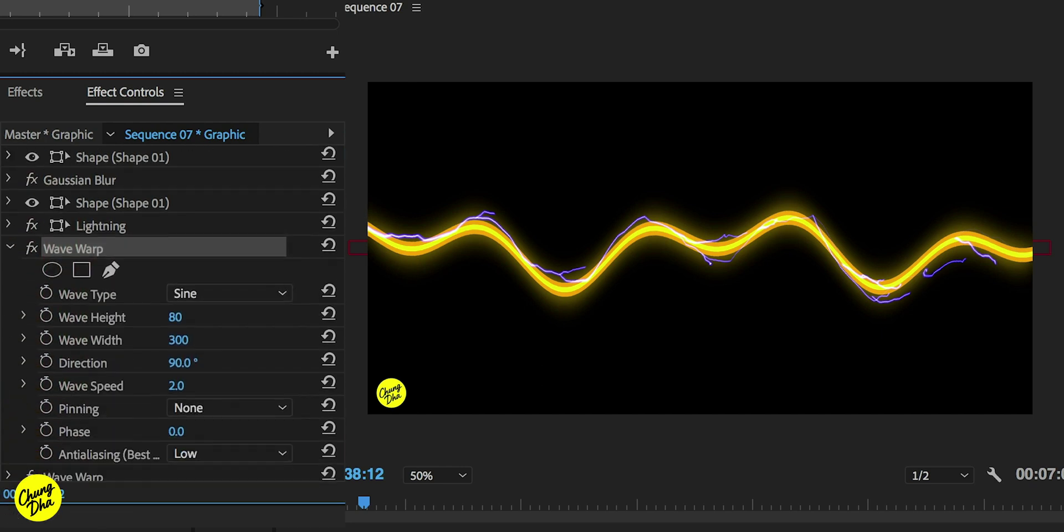
pyautogui.click(176, 285)
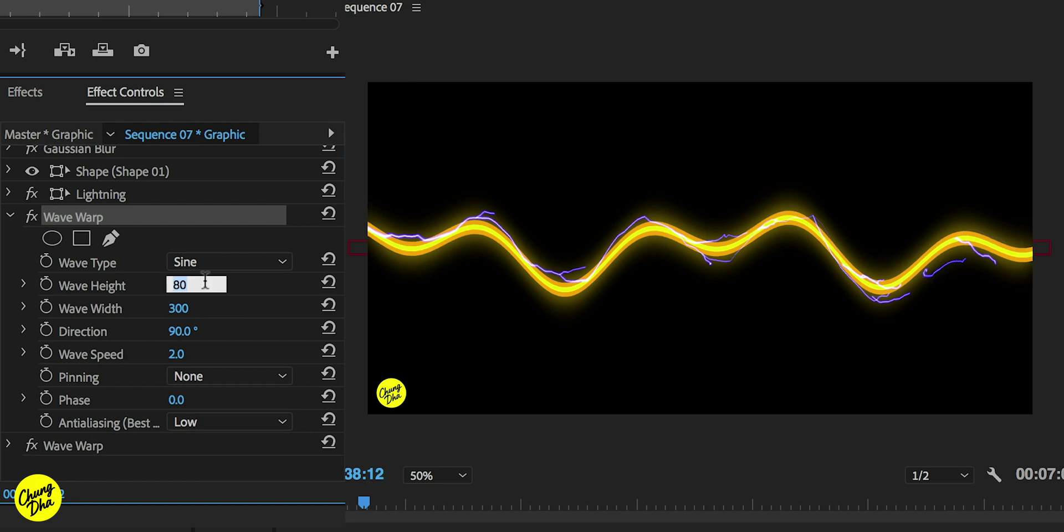
pyautogui.write('9')
pyautogui.press('Return')
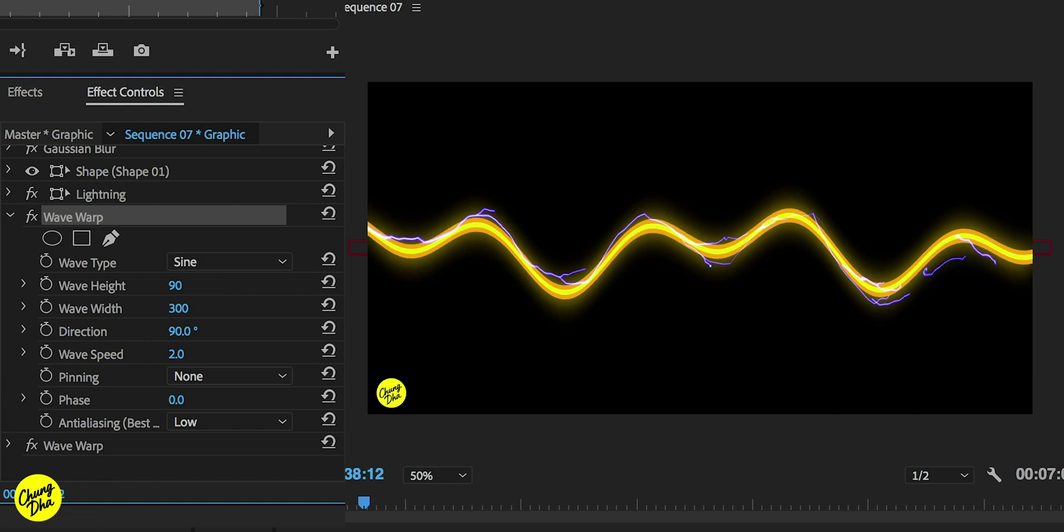
pyautogui.click(177, 286)
pyautogui.write('100')
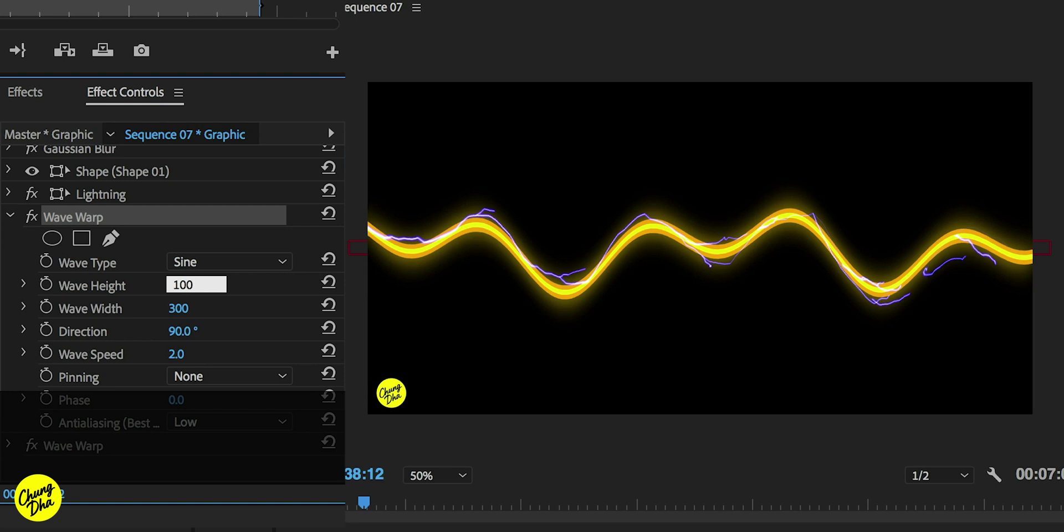
pyautogui.press('Return')
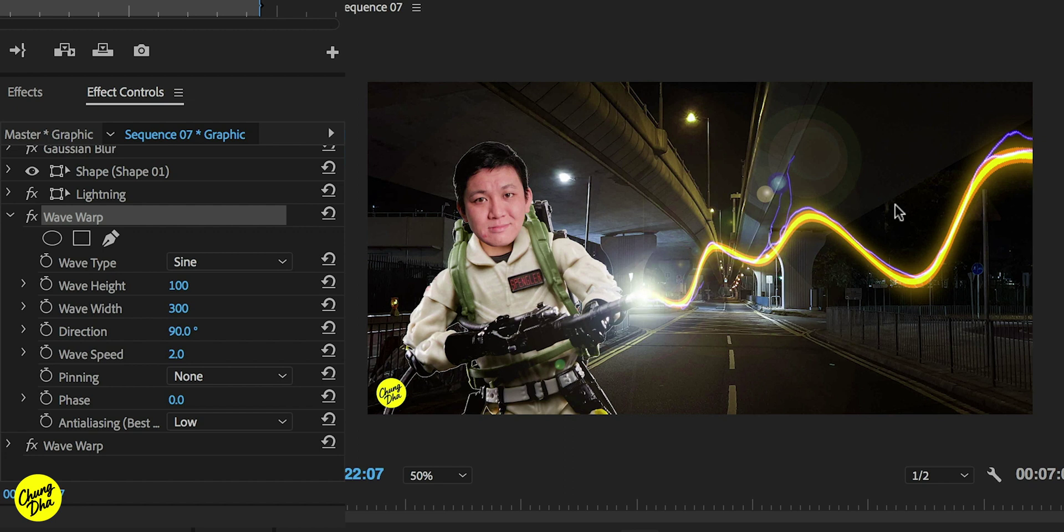
pyautogui.press('Up')
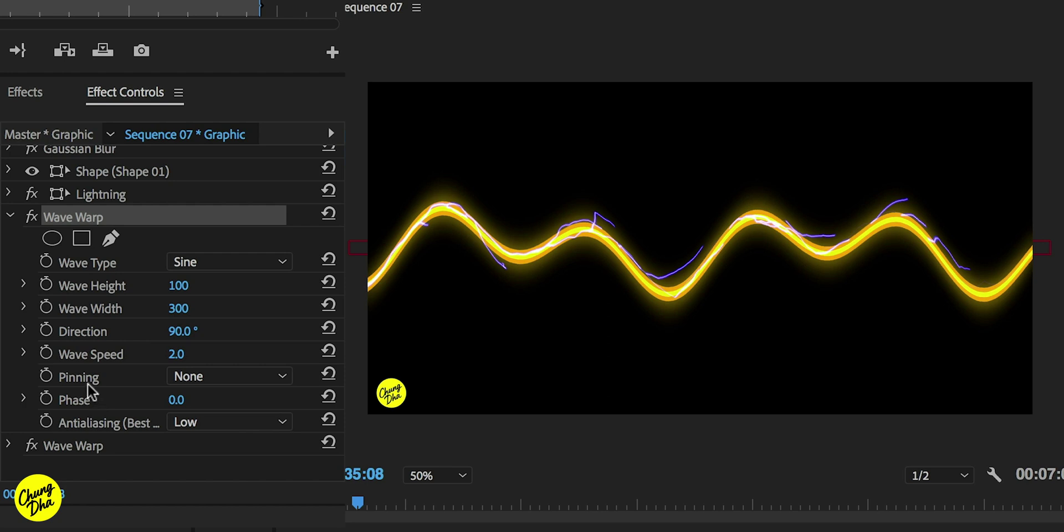
# Set Pinning to Left Edge on the first and second Wave Warp effects.
pyautogui.click(207, 378)
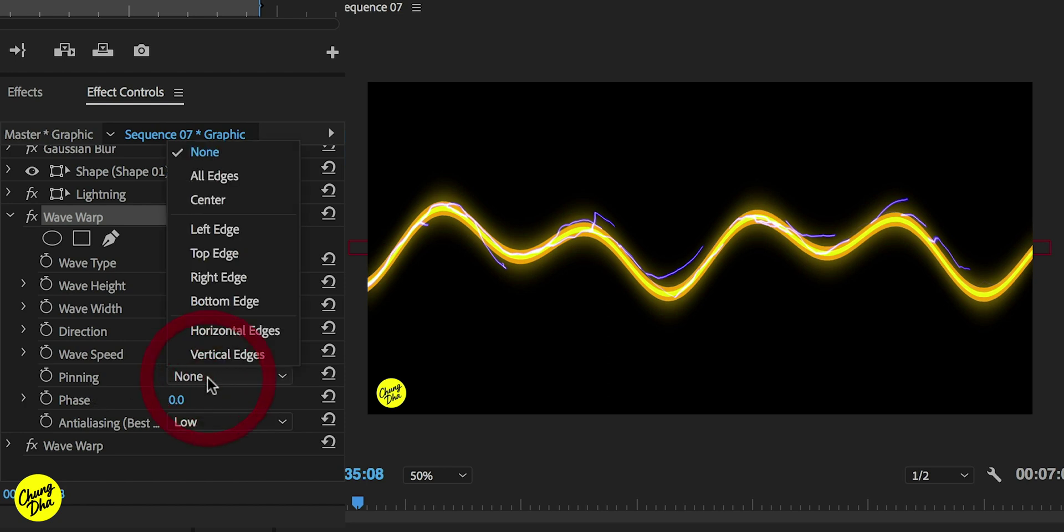
pyautogui.click(250, 231)
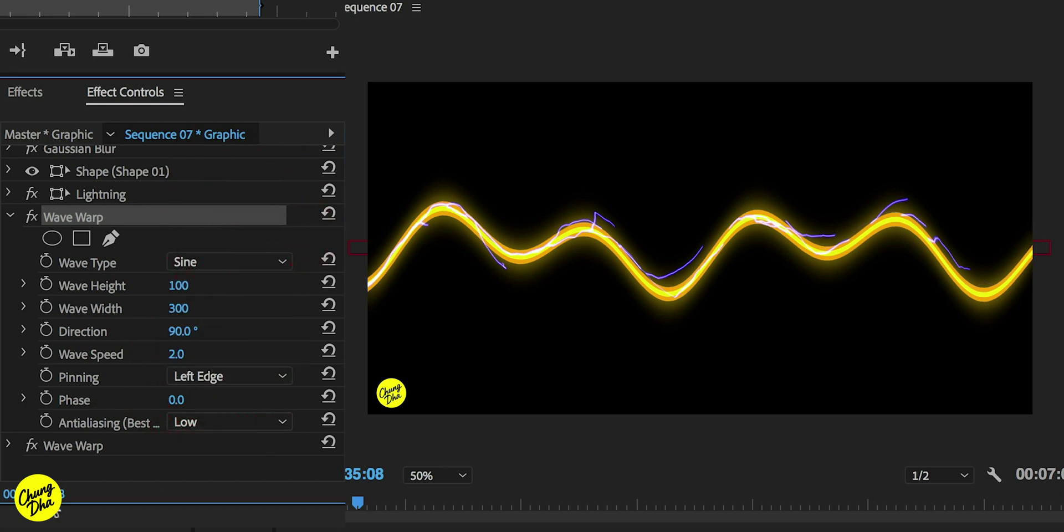
pyautogui.click(9, 445)
pyautogui.scroll(-5, 172, 304)
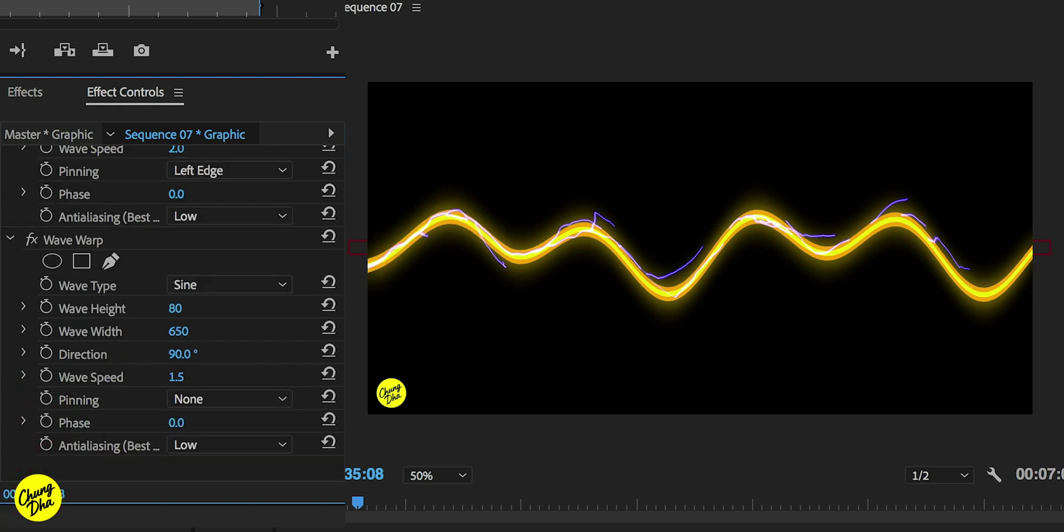
pyautogui.click(253, 407)
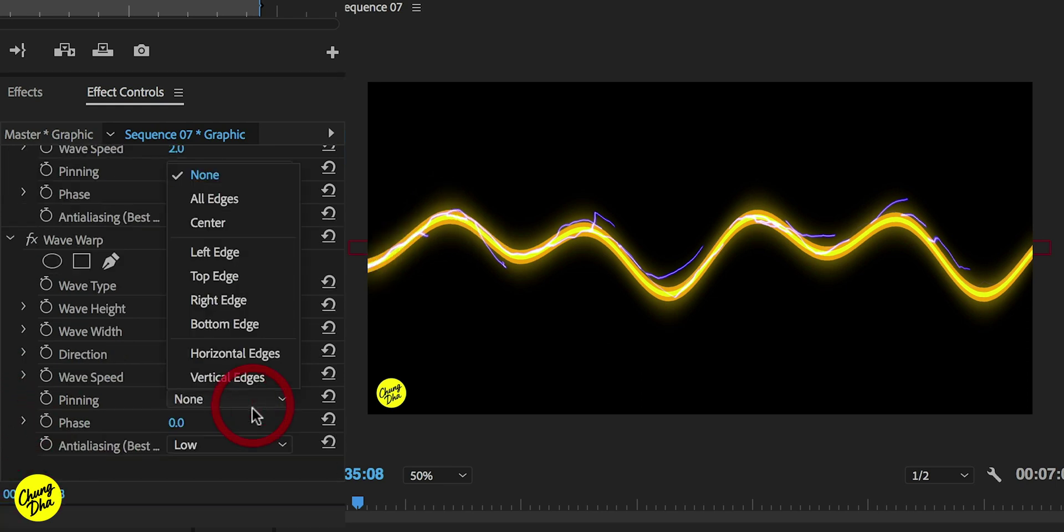
pyautogui.click(234, 250)
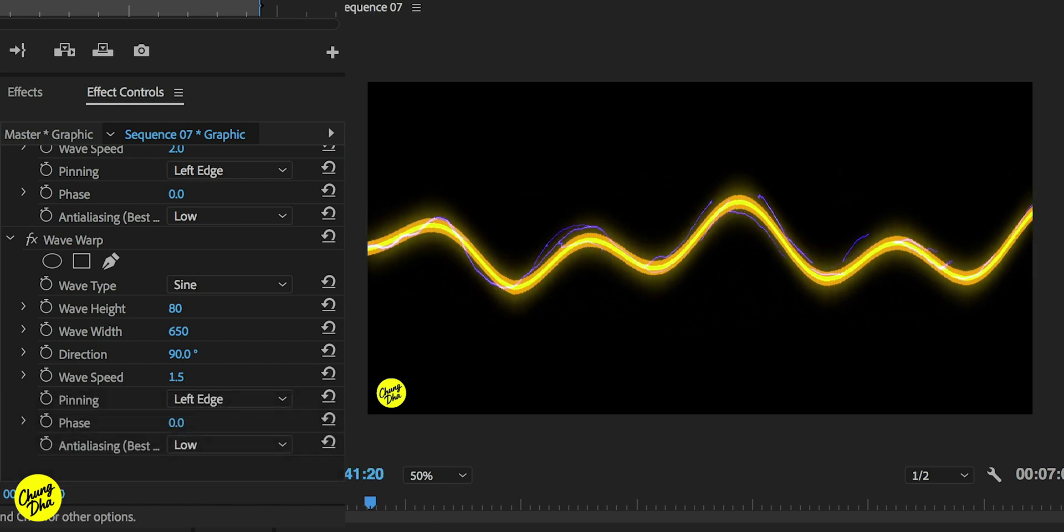
pyautogui.hotkey('ctrl', 'a')
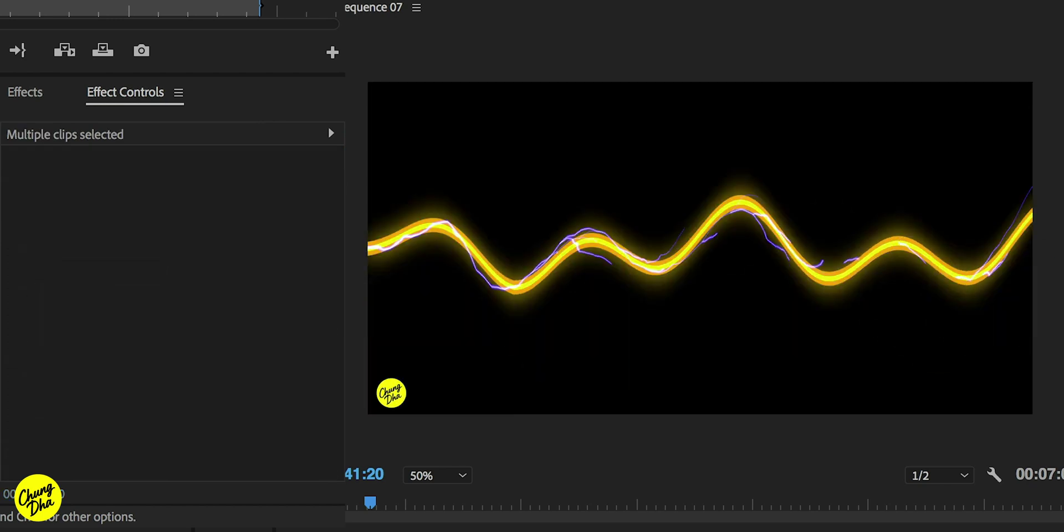
pyautogui.press('Delete')
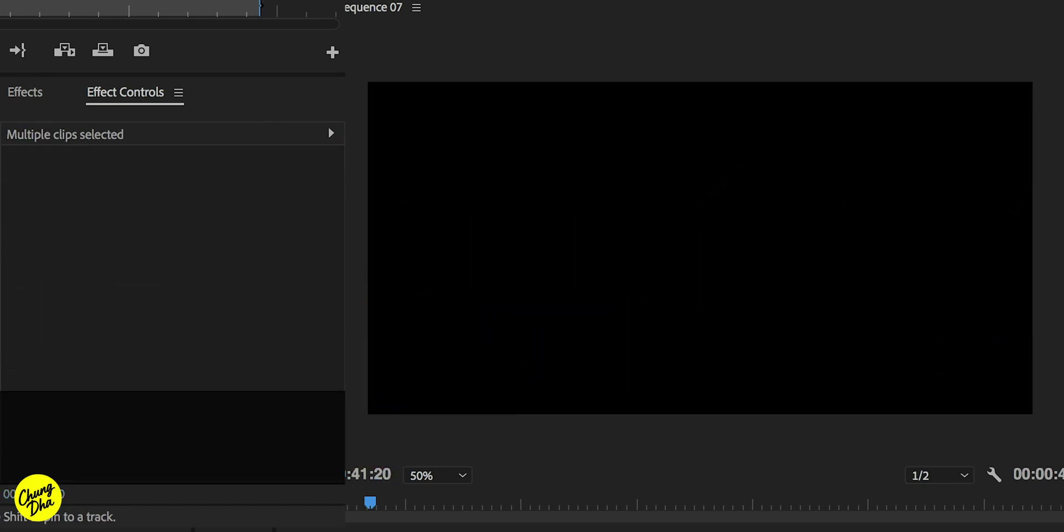
pyautogui.hotkey('ctrl', 'z')
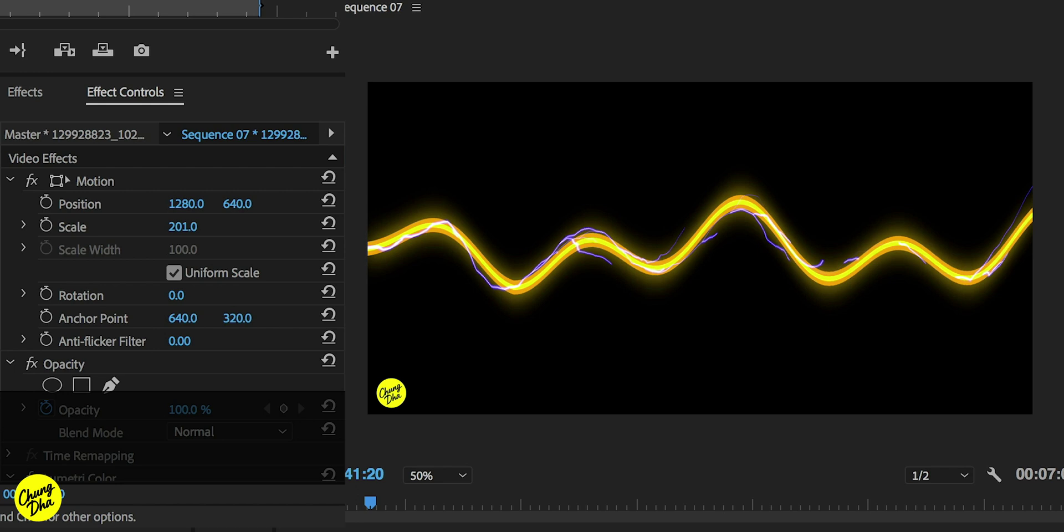
pyautogui.press('j')
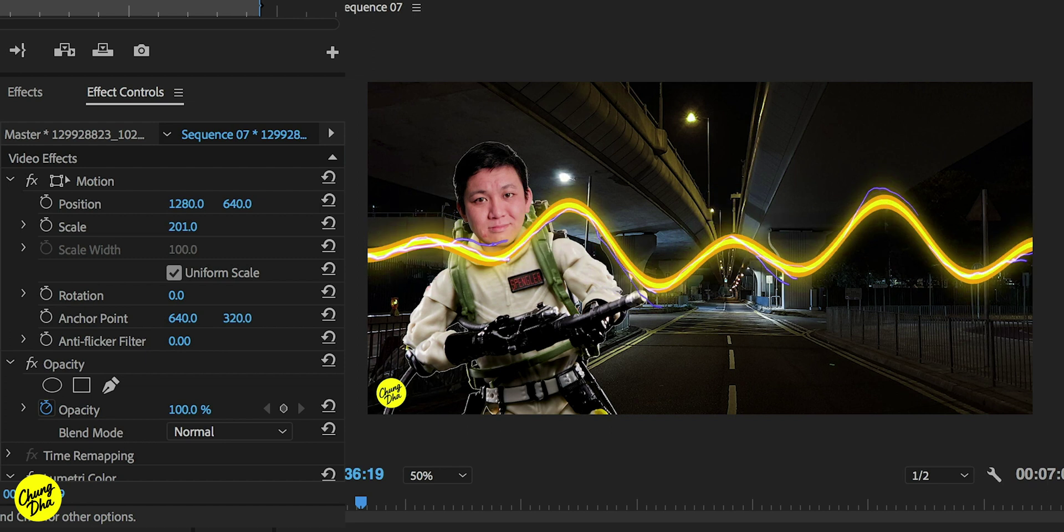
# Change the beam graphic's Opacity Blend Mode from Normal to Screen.
pyautogui.press('d')
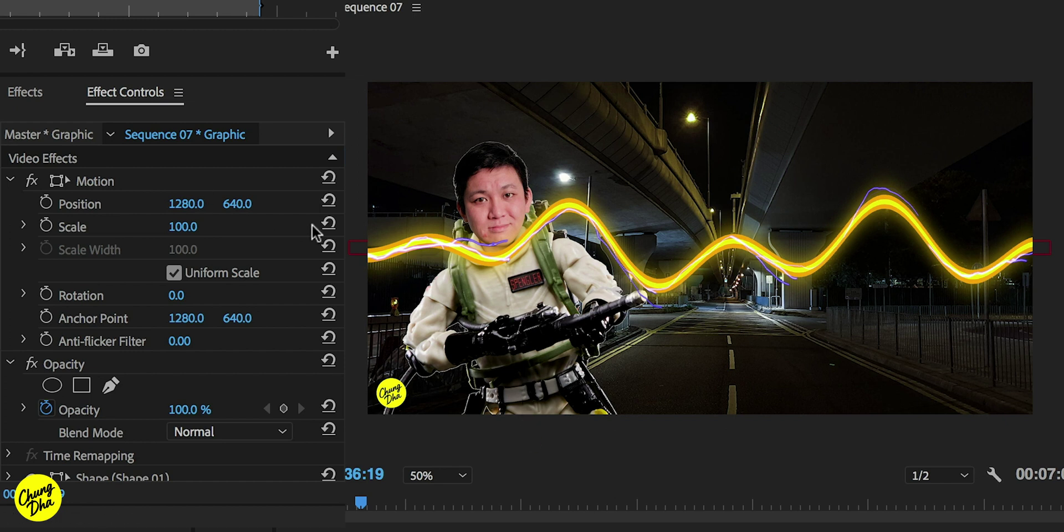
pyautogui.scroll(-3, 172, 316)
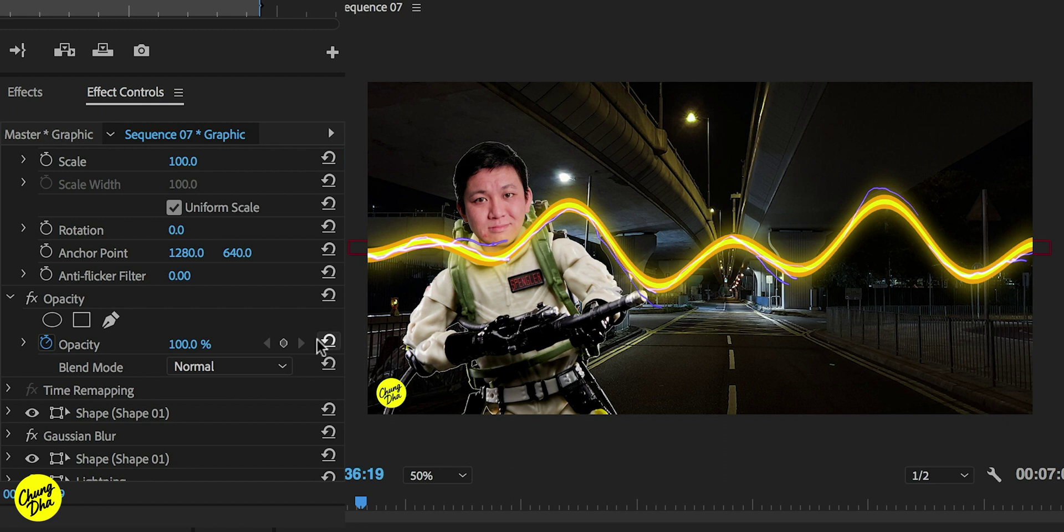
pyautogui.click(263, 368)
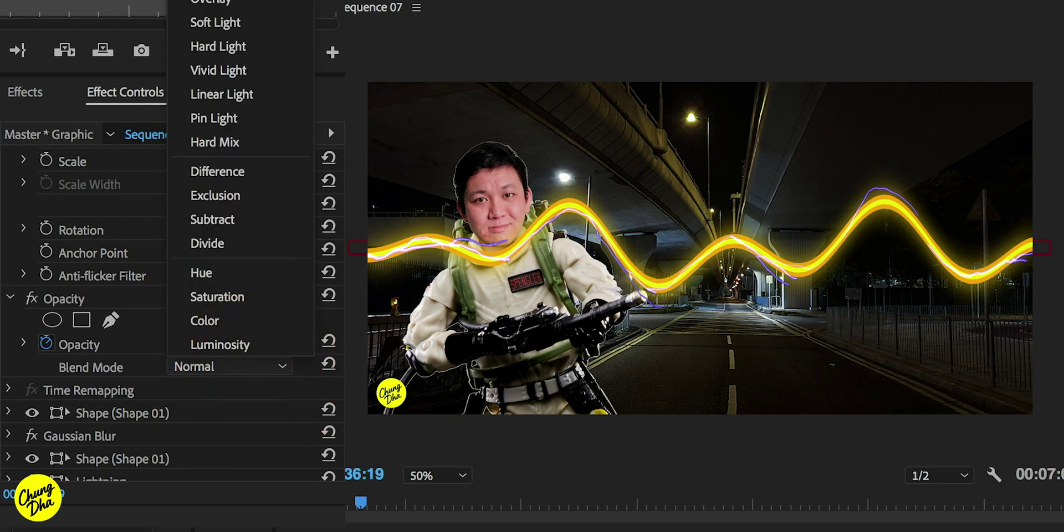
pyautogui.click(221, 1)
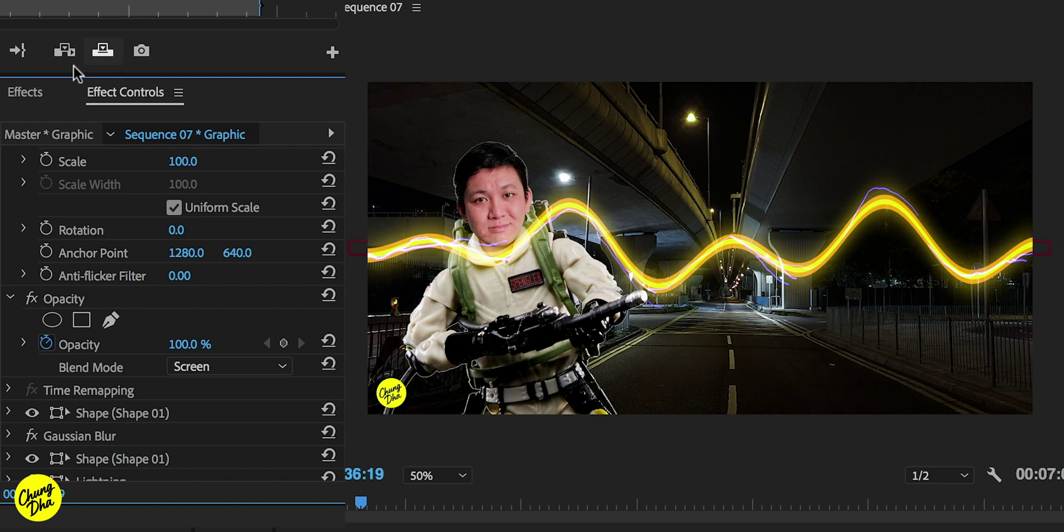
# Search the Effects panel for Basic 3D and apply it to the beam graphic.
pyautogui.click(32, 91)
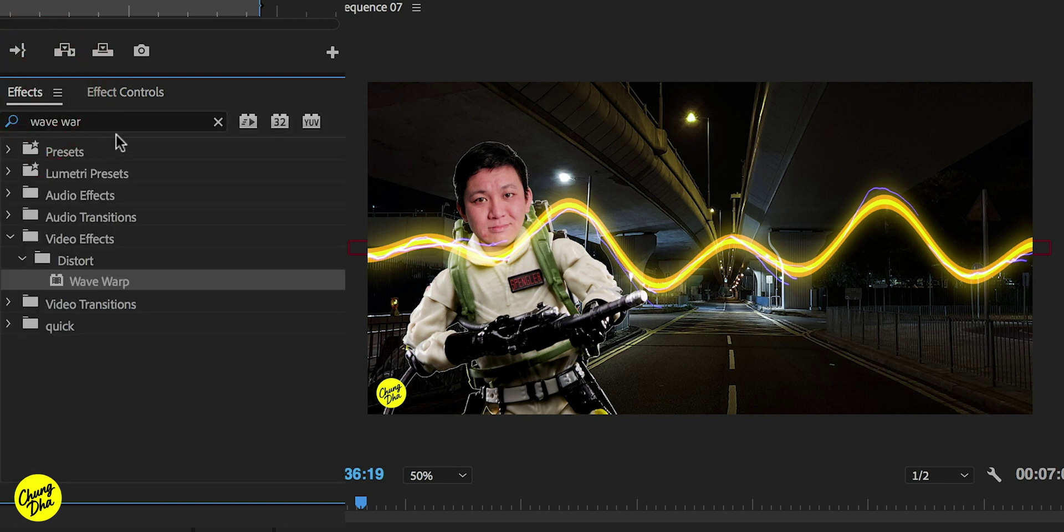
pyautogui.click(218, 121)
pyautogui.click(204, 125)
pyautogui.write('basic')
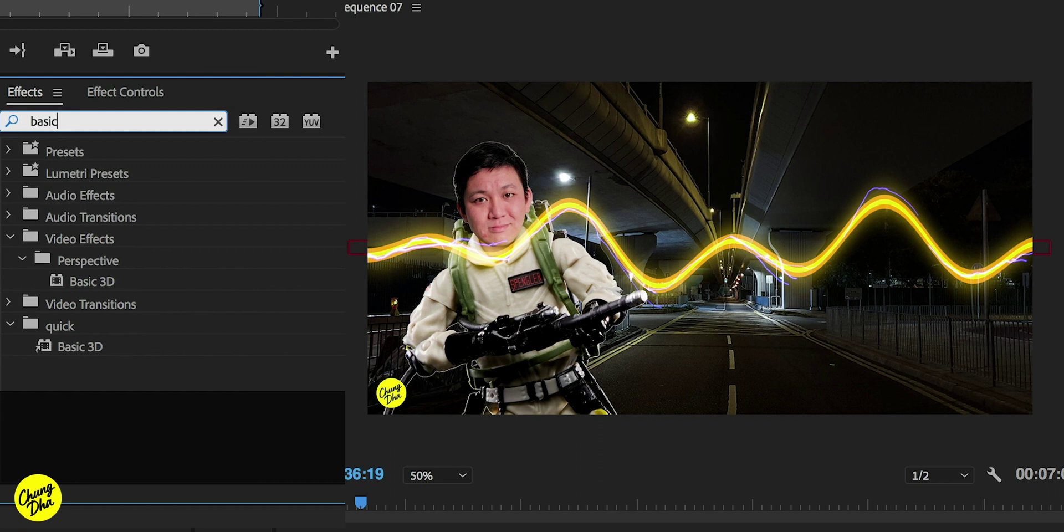
pyautogui.moveTo(111, 281); pyautogui.dragTo(285, 263)
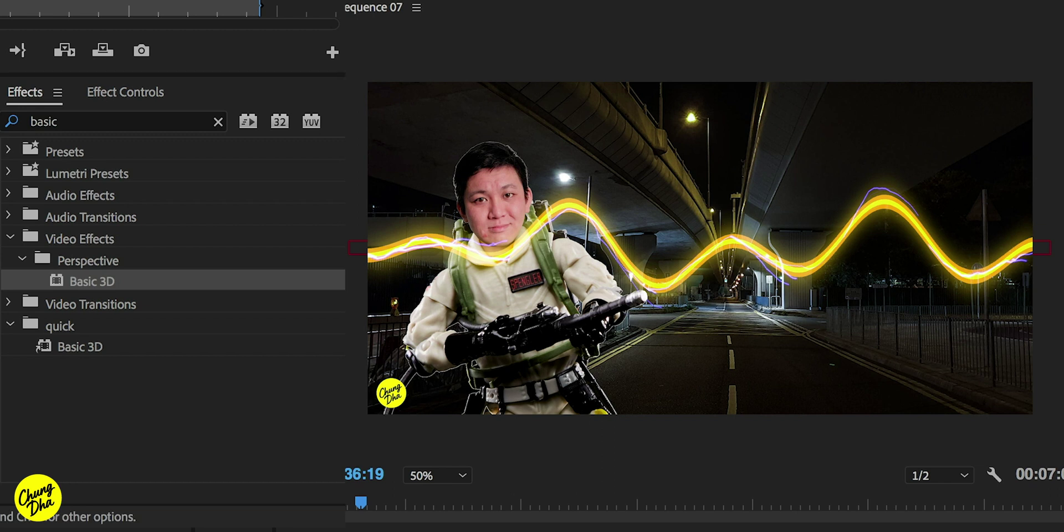
# Set the Basic 3D Swivel to 27° in Effect Controls.
pyautogui.click(124, 93)
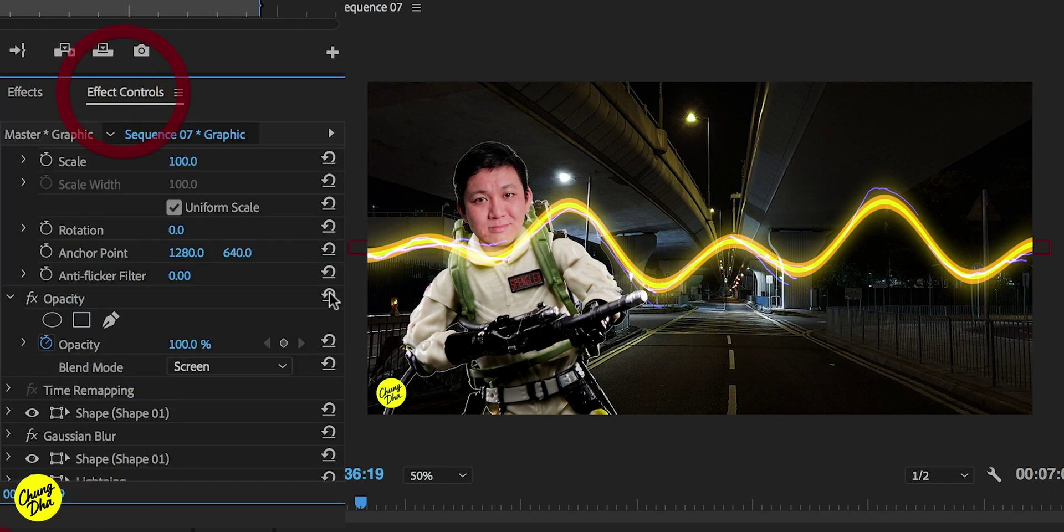
pyautogui.scroll(-15, 171, 310)
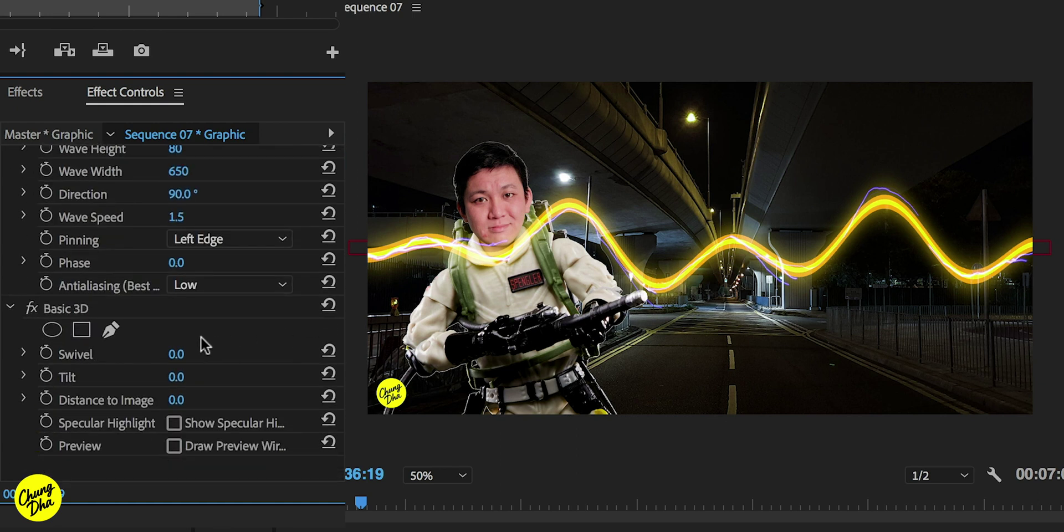
pyautogui.moveTo(179, 355); pyautogui.dragTo(193, 354)
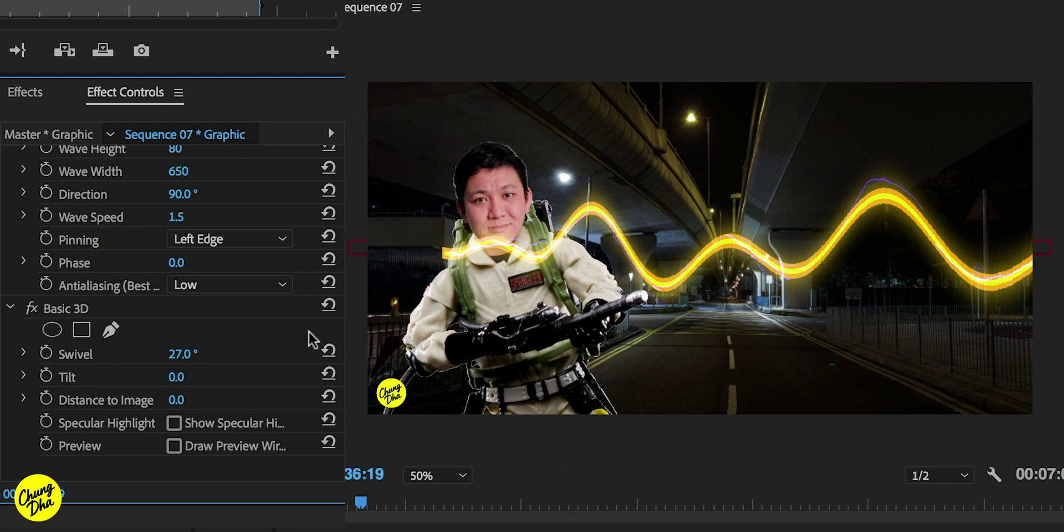
pyautogui.scroll(6, 309, 337)
# Roughly reposition the beam via Motion and rotate it to -15°.
pyautogui.scroll(3, 152, 235)
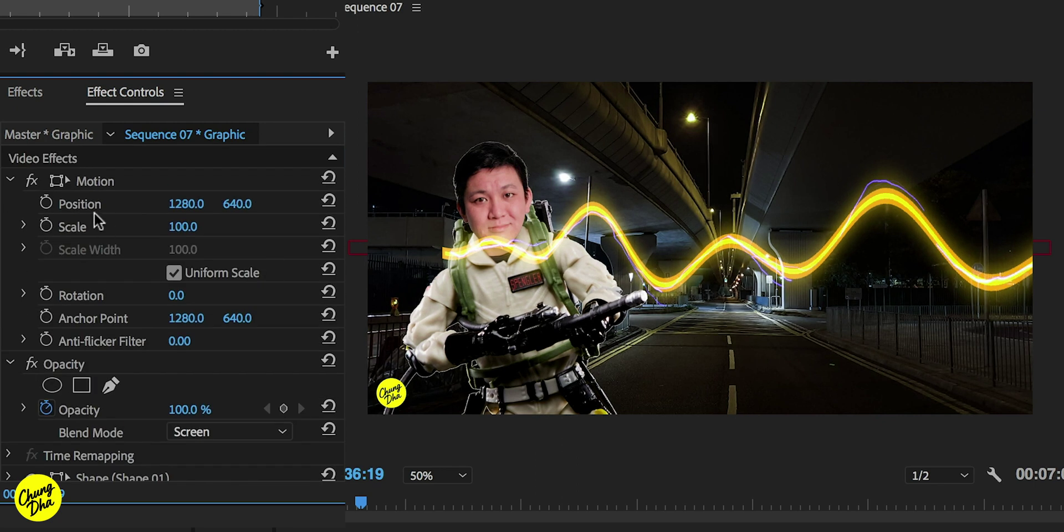
pyautogui.click(147, 182)
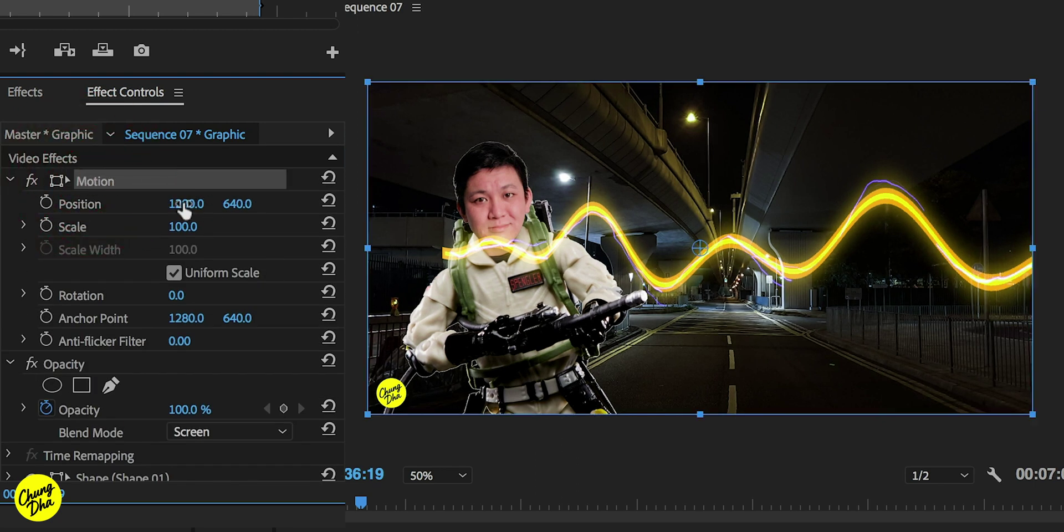
pyautogui.moveTo(186, 203); pyautogui.dragTo(249, 205)
pyautogui.click(239, 203)
pyautogui.moveTo(179, 203); pyautogui.dragTo(175, 203)
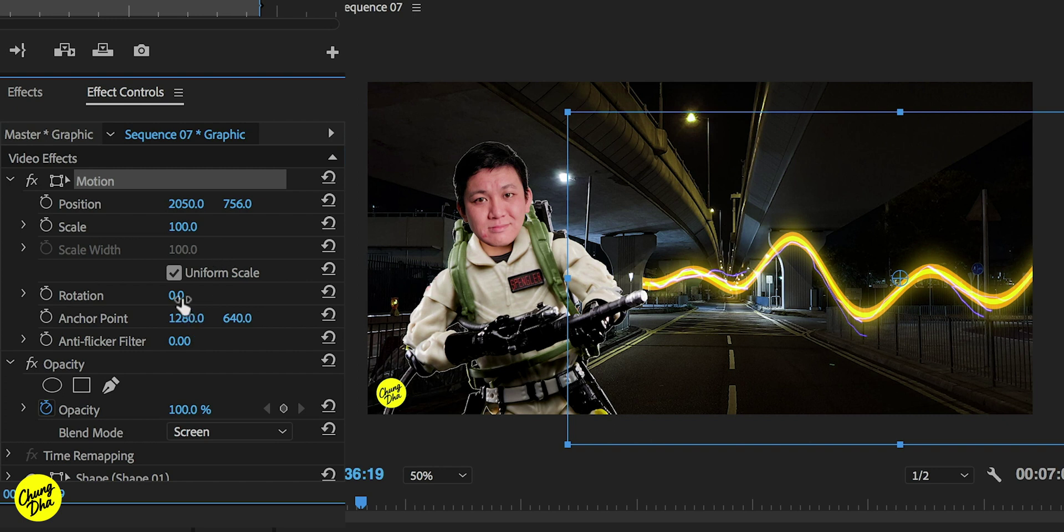
pyautogui.moveTo(177, 295)
pyautogui.mouseDown()
pyautogui.moveTo(164, 296)
pyautogui.moveTo(173, 296)
pyautogui.mouseUp()
pyautogui.moveTo(249, 205); pyautogui.dragTo(129, 205)
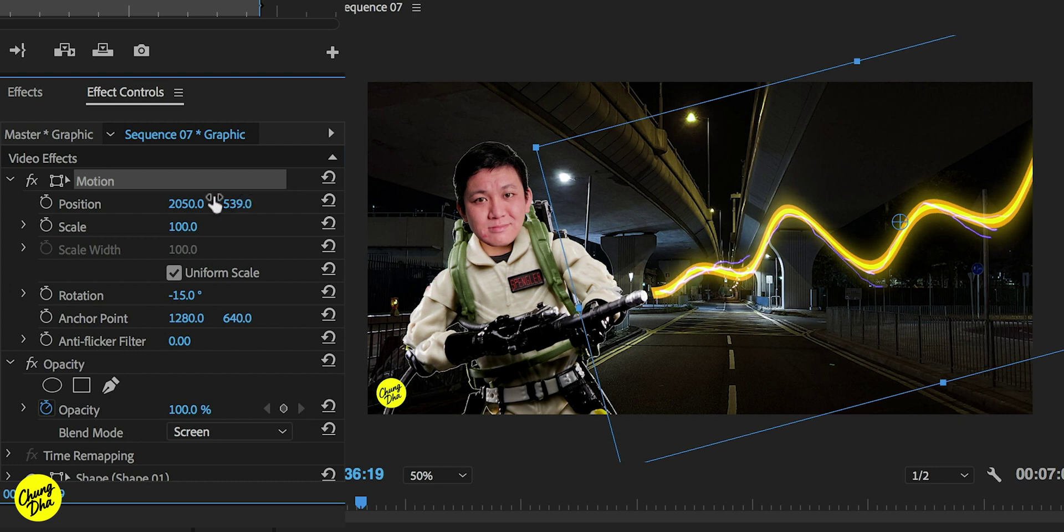
# Fine-tune Position to 2014, 571 so the beam meets the gun nozzle, checking in playback.
pyautogui.click(186, 204)
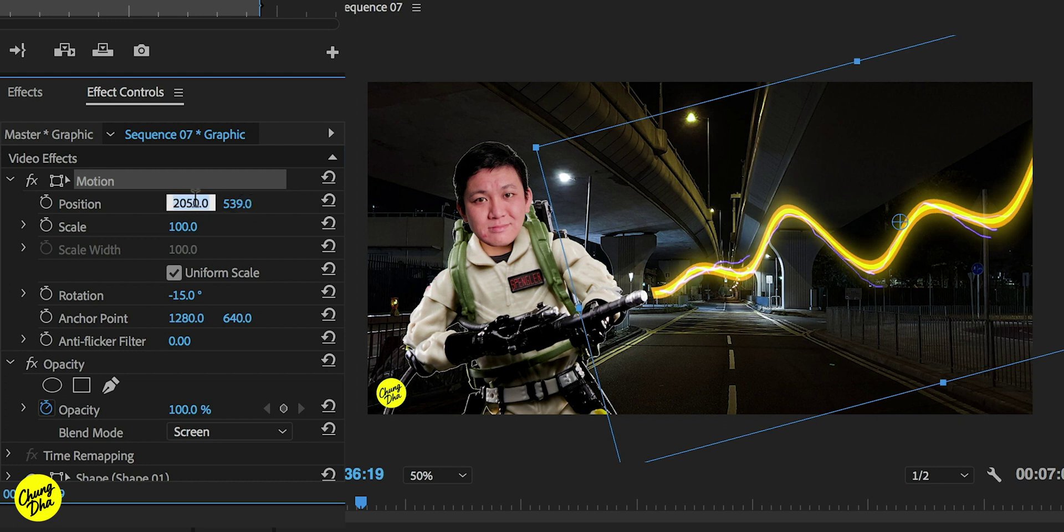
pyautogui.click(253, 204)
pyautogui.moveTo(188, 204); pyautogui.dragTo(221, 206)
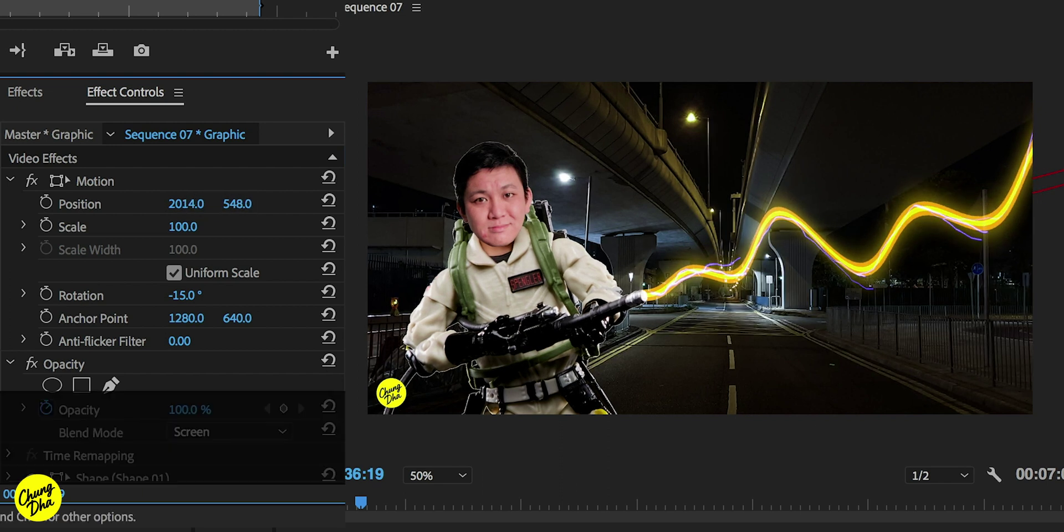
pyautogui.press('space')
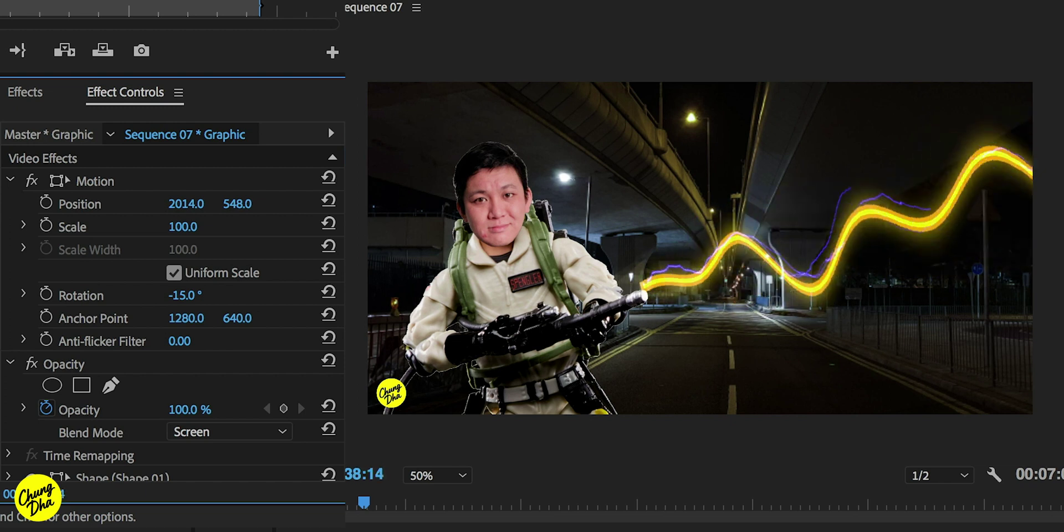
pyautogui.press('space')
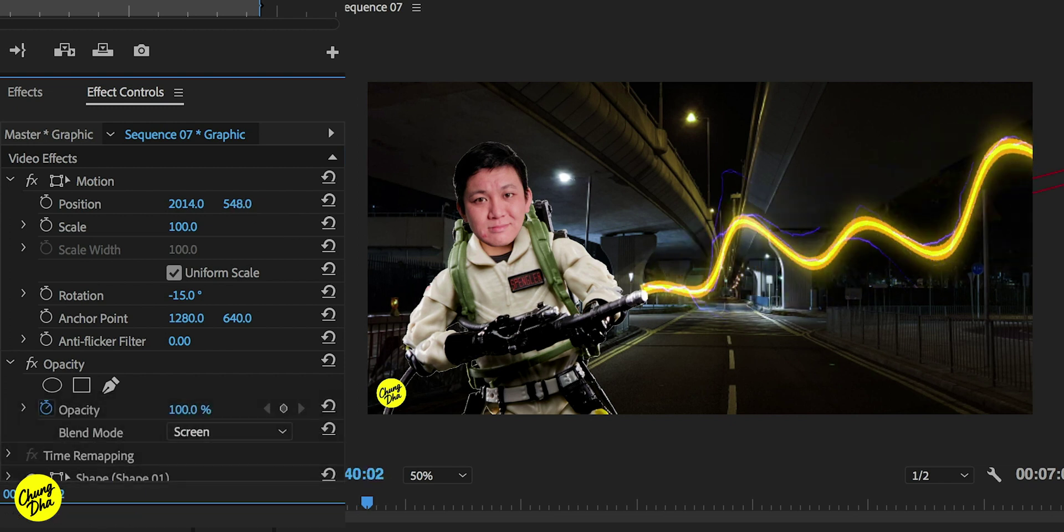
pyautogui.click(237, 204)
pyautogui.write('563')
pyautogui.press('Return')
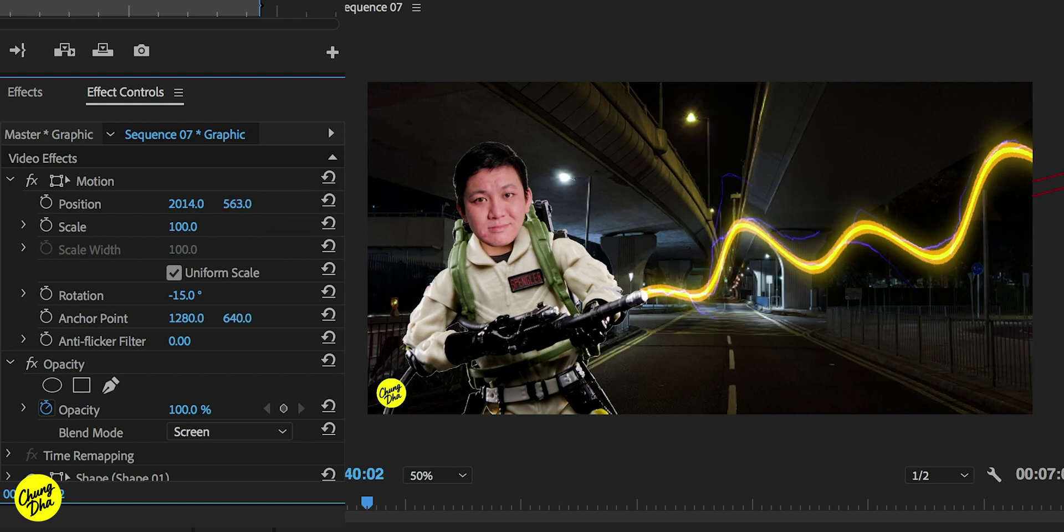
pyautogui.moveTo(243, 204); pyautogui.dragTo(249, 202)
pyautogui.press('space')
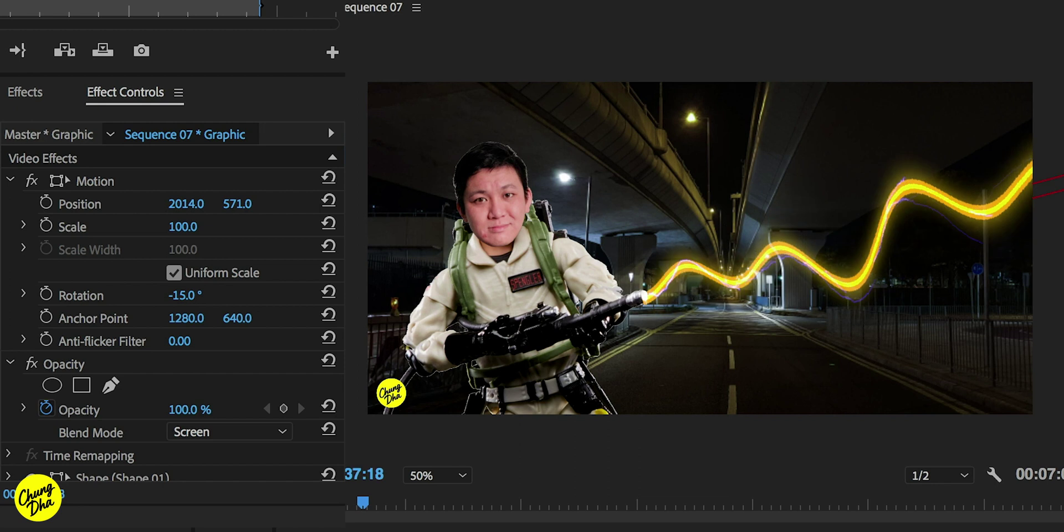
pyautogui.press('space')
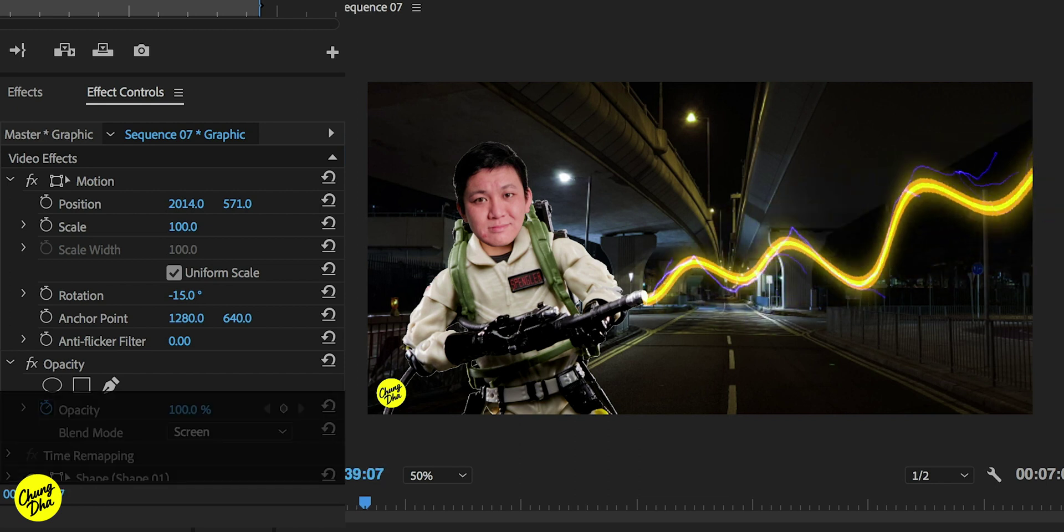
pyautogui.press('space')
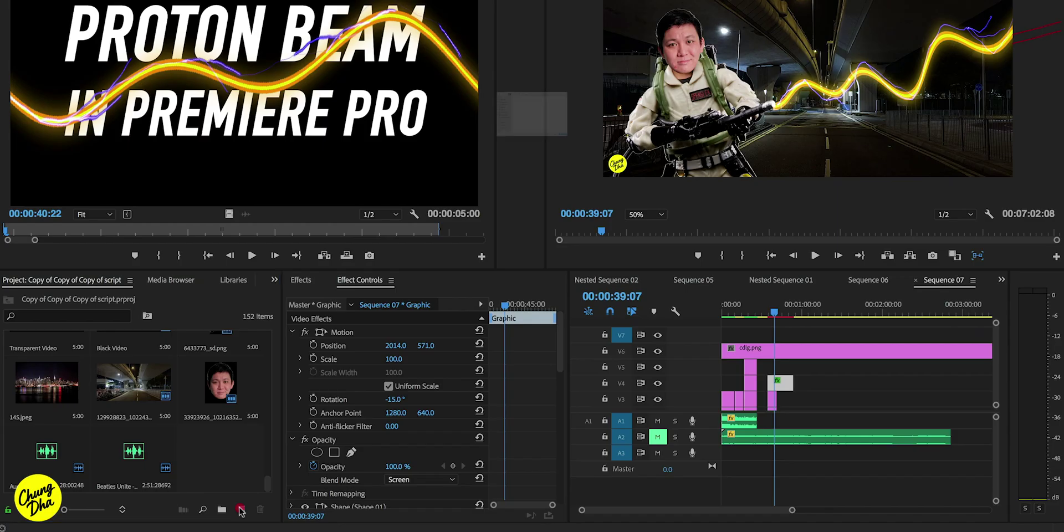
# Create a new Black Video item and place it on V5 above the beam.
pyautogui.doubleClick(239, 491)
pyautogui.click(677, 248)
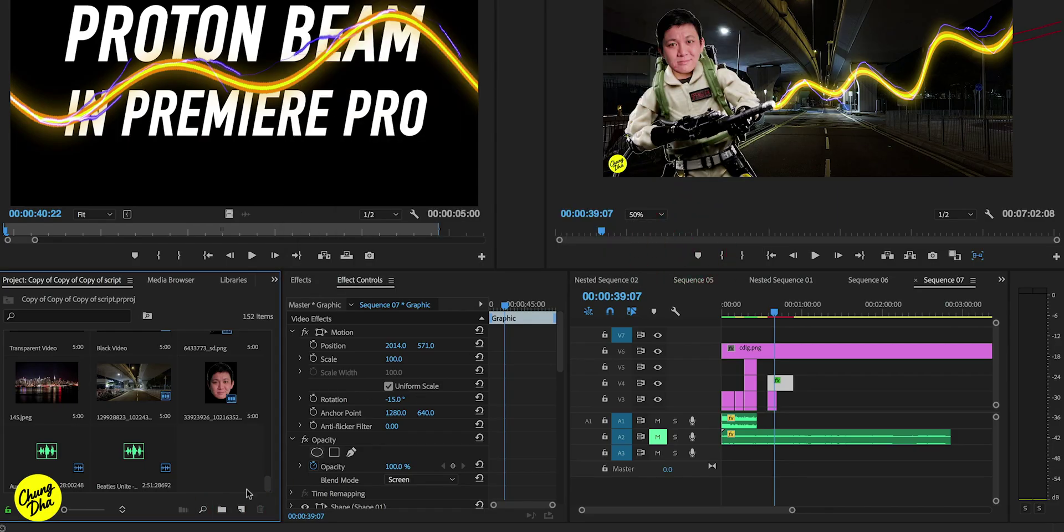
pyautogui.click(240, 509)
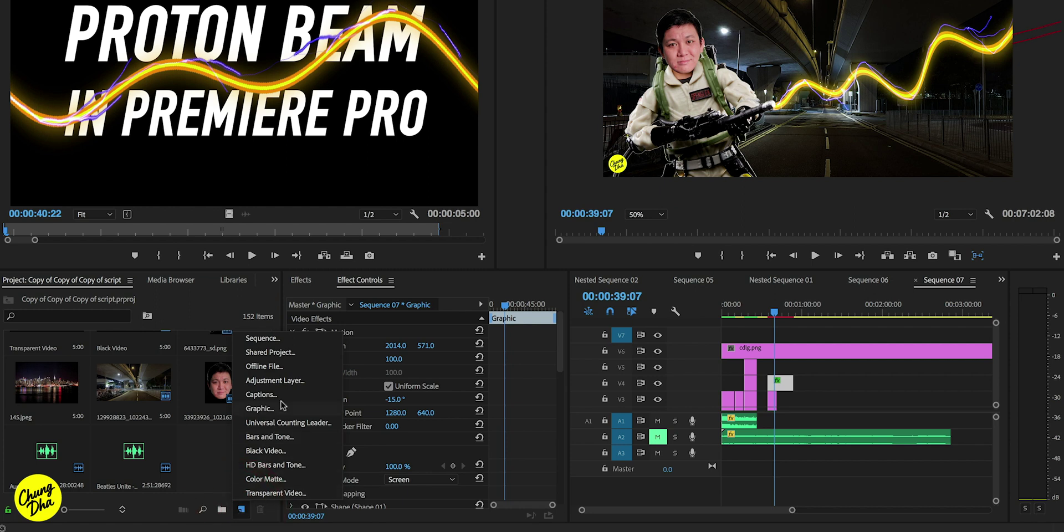
pyautogui.click(290, 452)
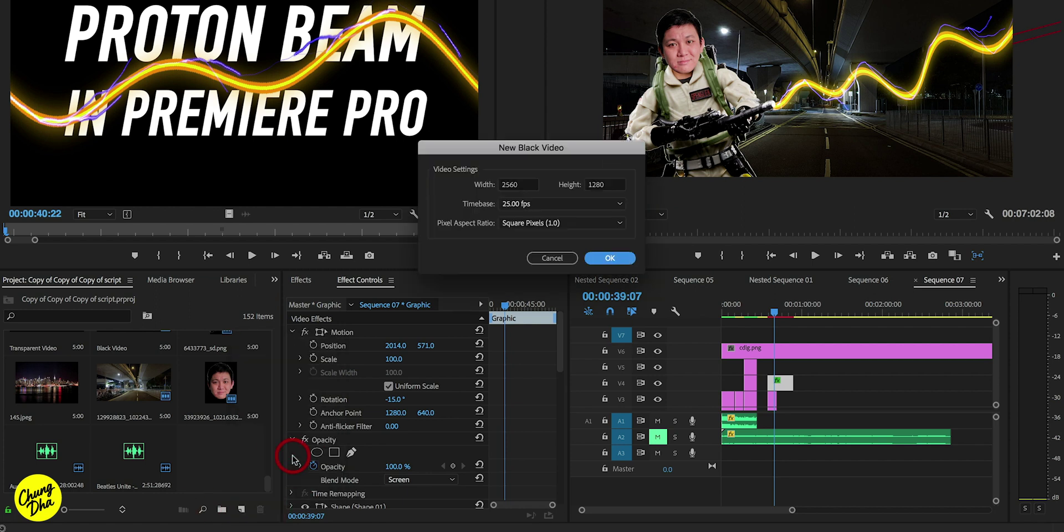
pyautogui.click(612, 258)
pyautogui.moveTo(224, 462); pyautogui.dragTo(775, 369)
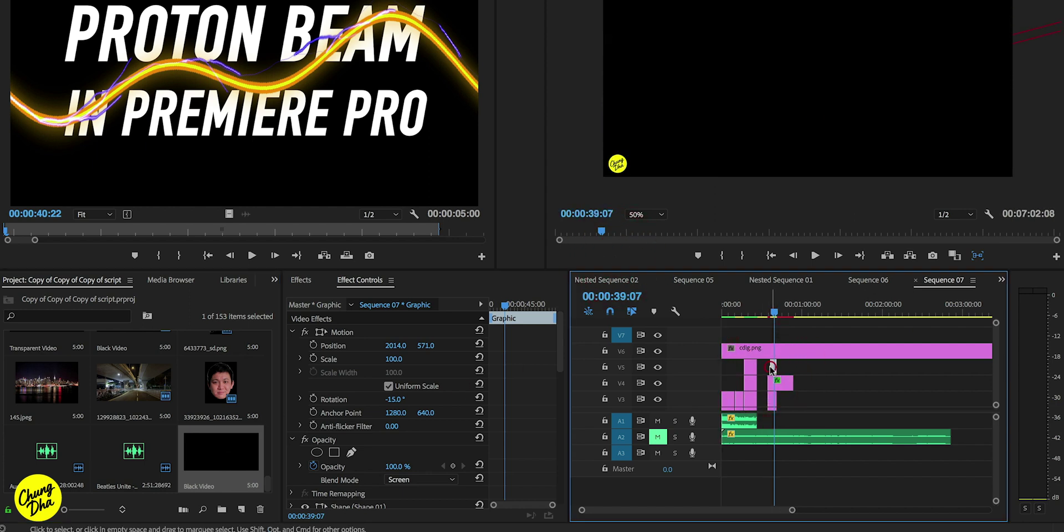
# Search Effects for Lens Flare and apply it to the black video clip.
pyautogui.click(301, 280)
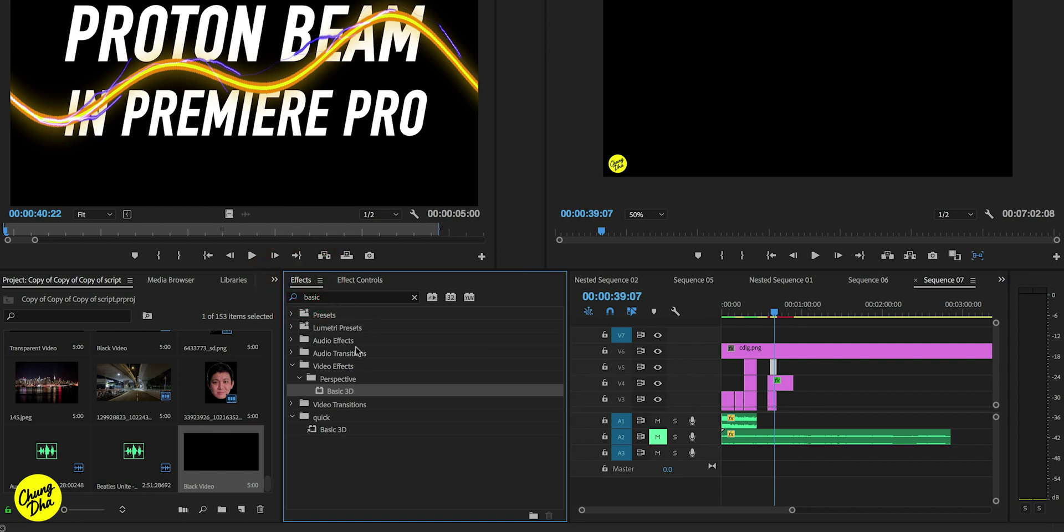
pyautogui.click(414, 297)
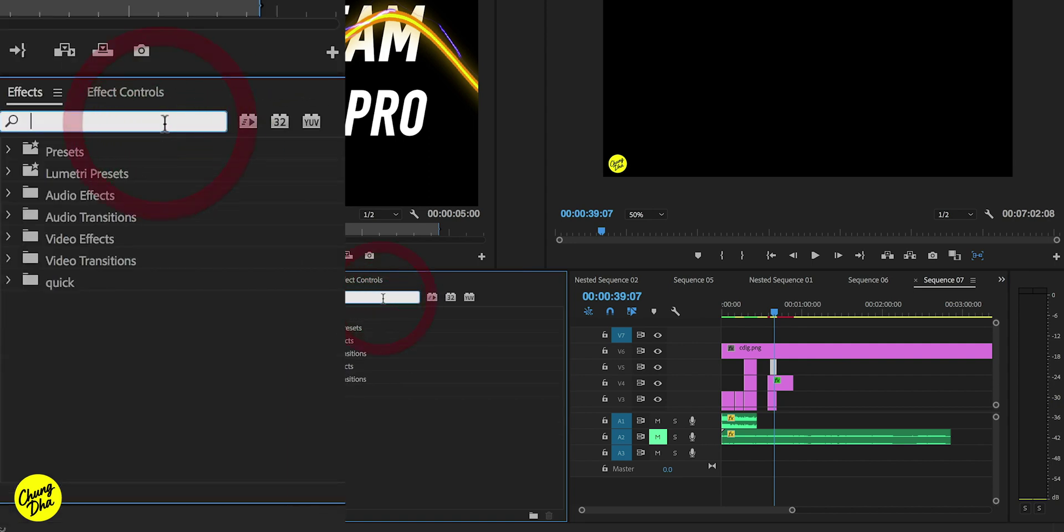
pyautogui.click(383, 298)
pyautogui.write('lend')
pyautogui.press('BackSpace')
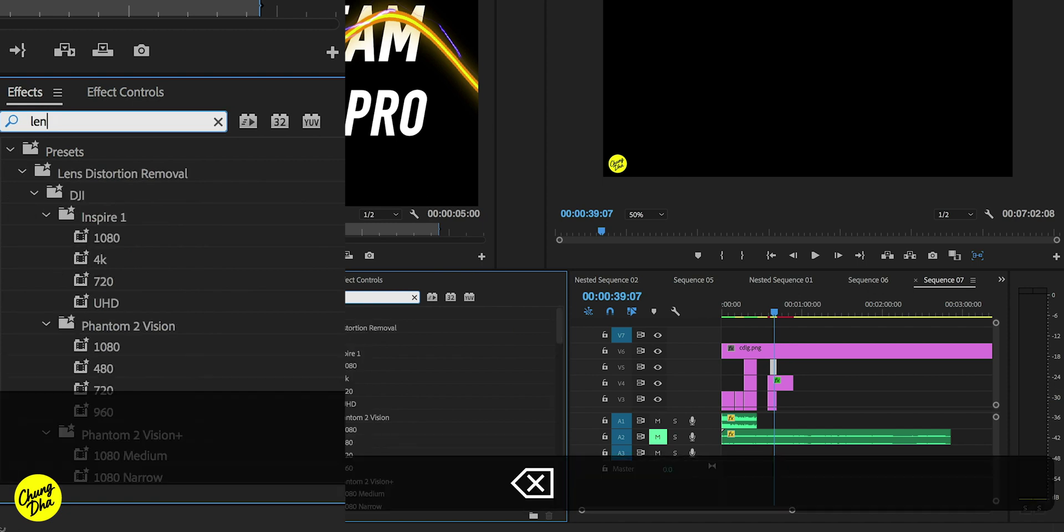
pyautogui.write('sf')
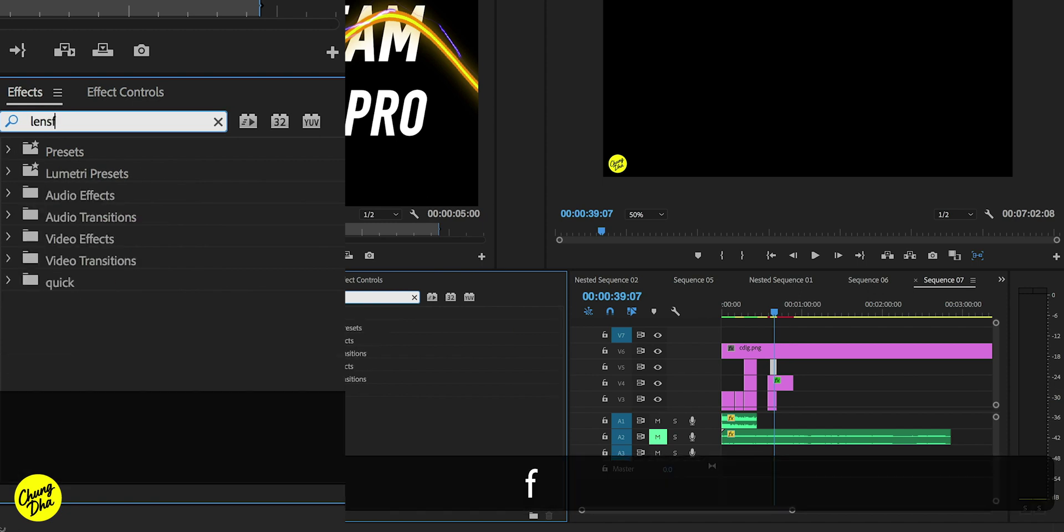
pyautogui.press('BackSpace')
pyautogui.write('fla')
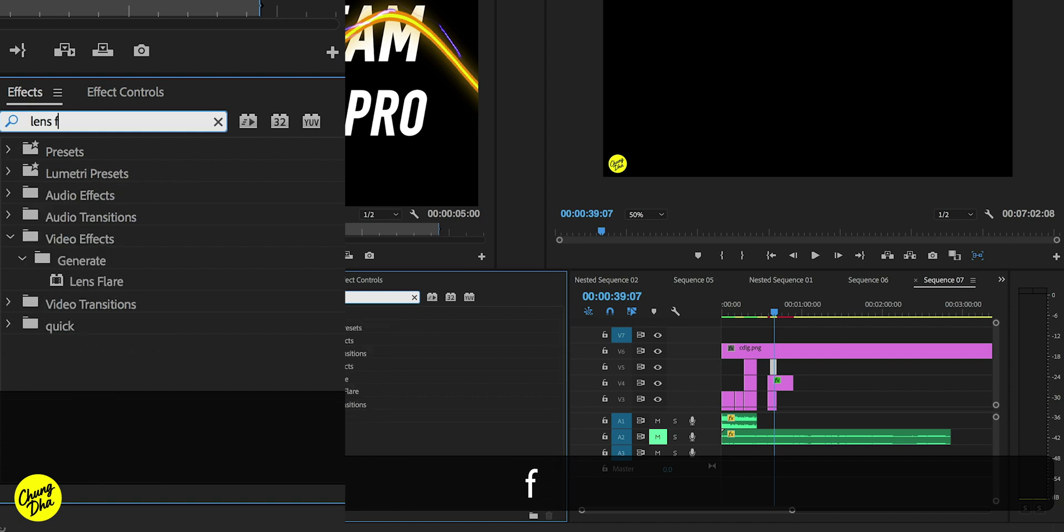
pyautogui.moveTo(139, 283); pyautogui.dragTo(774, 369)
# Set the black video layer's blend mode to Screen.
pyautogui.click(126, 98)
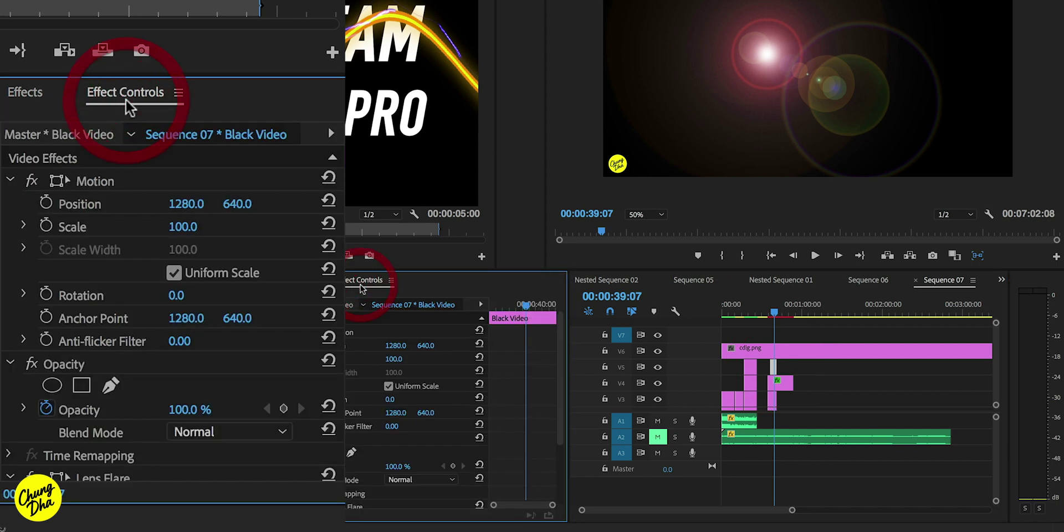
pyautogui.click(268, 433)
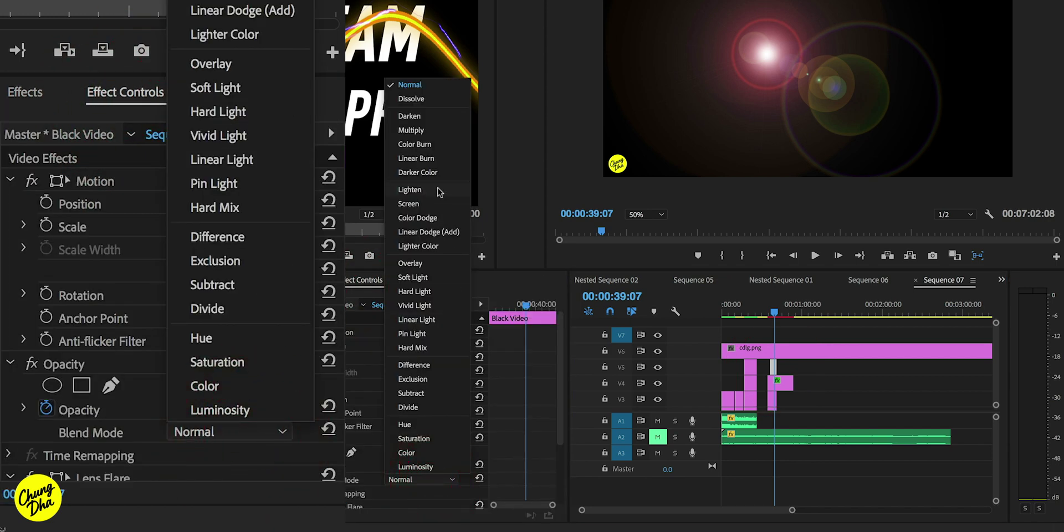
pyautogui.click(438, 204)
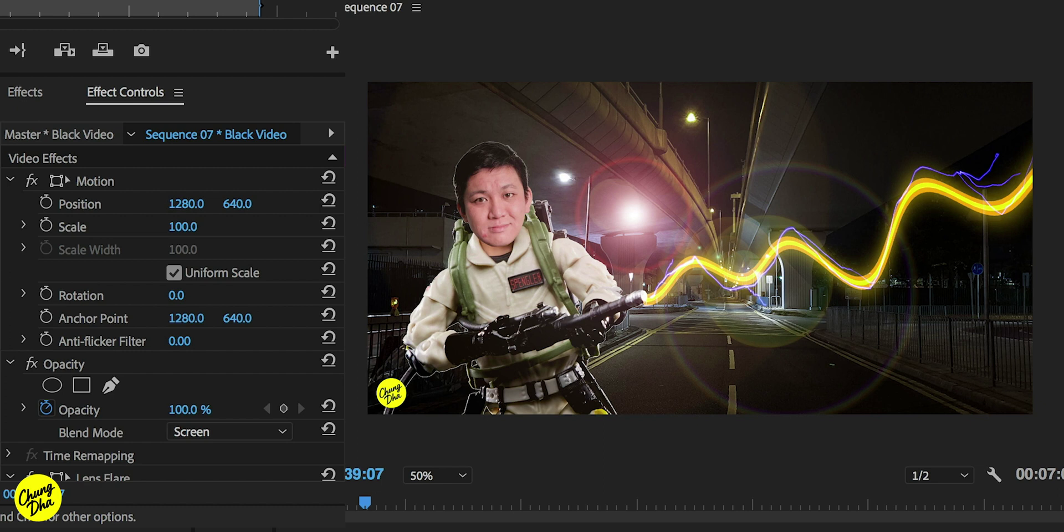
# Switch the flare to a 105mm Prime lens and move its centre to 1060, 813 on the gun nozzle.
pyautogui.scroll(-5, 172, 310)
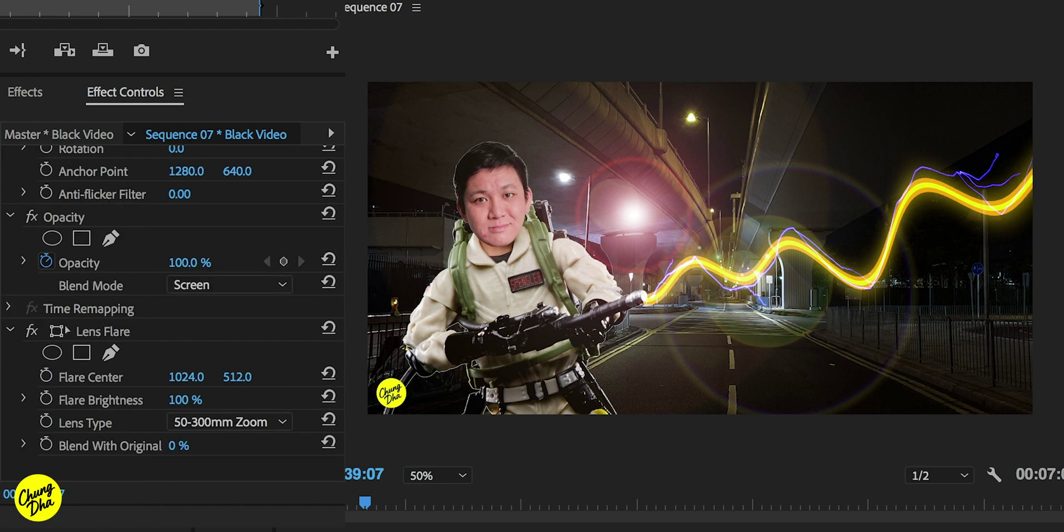
pyautogui.click(249, 423)
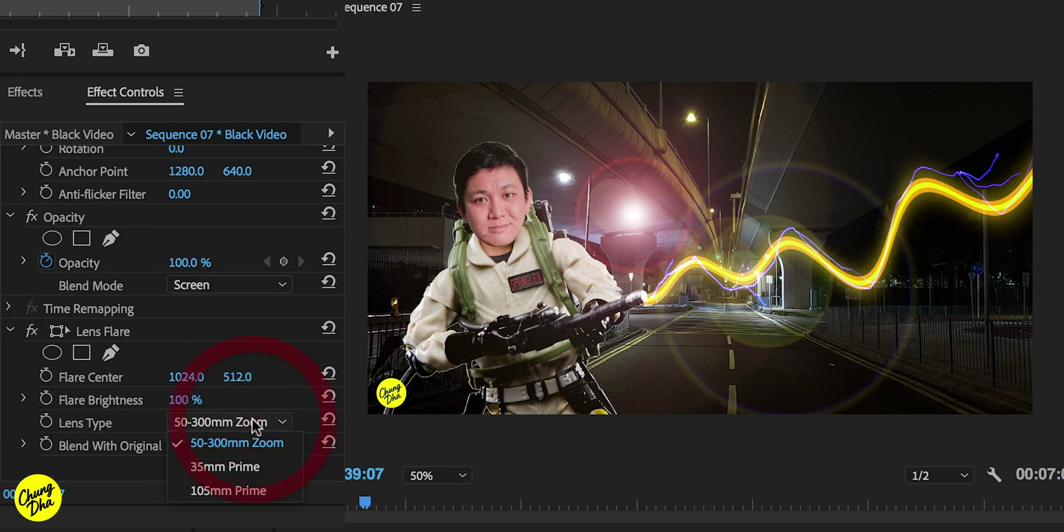
pyautogui.click(238, 491)
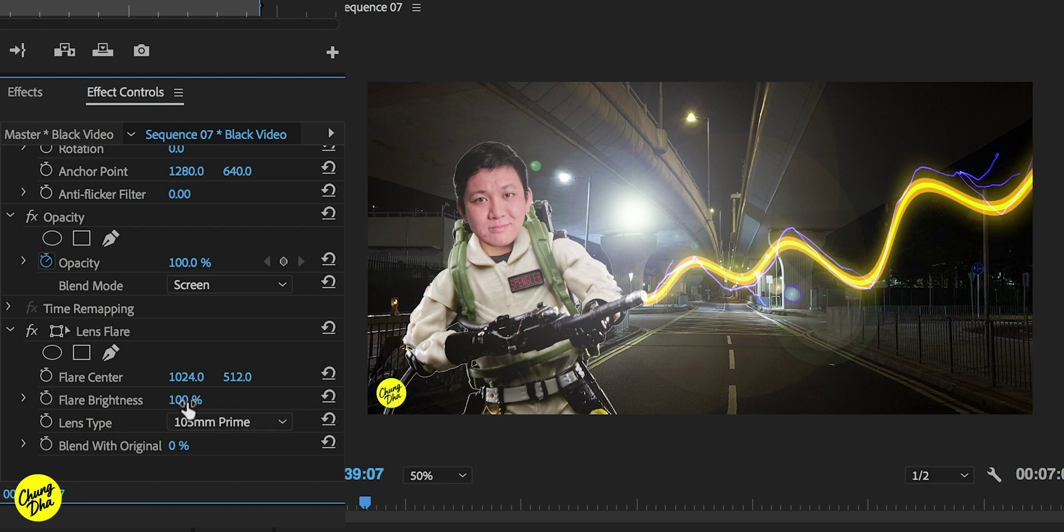
pyautogui.moveTo(198, 382); pyautogui.dragTo(246, 379)
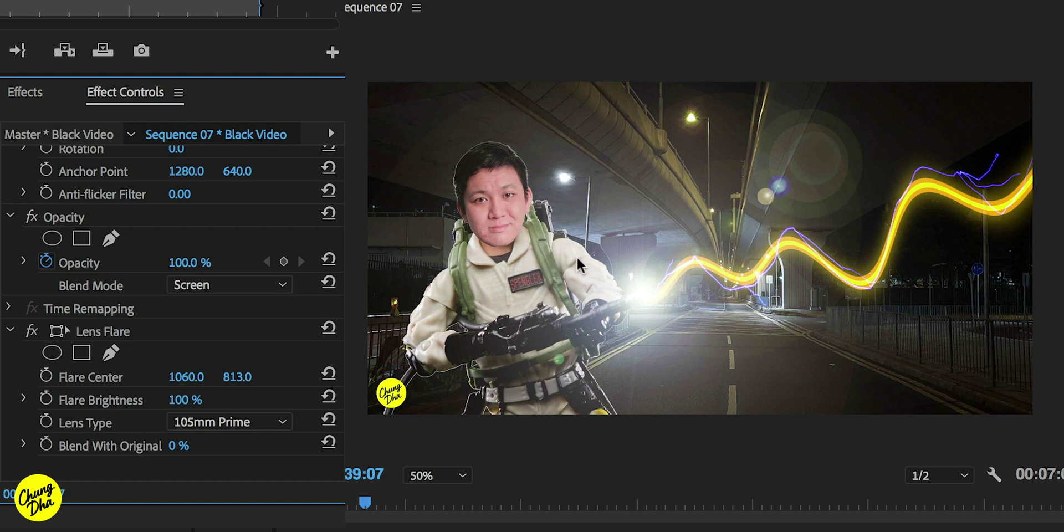